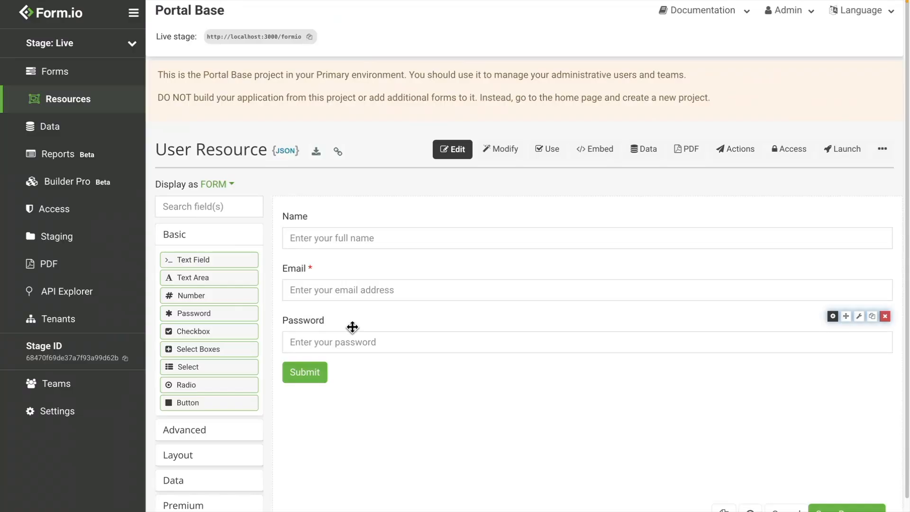
Start a new Employee resource with a Text Field labelled User ID.
click(86, 100)
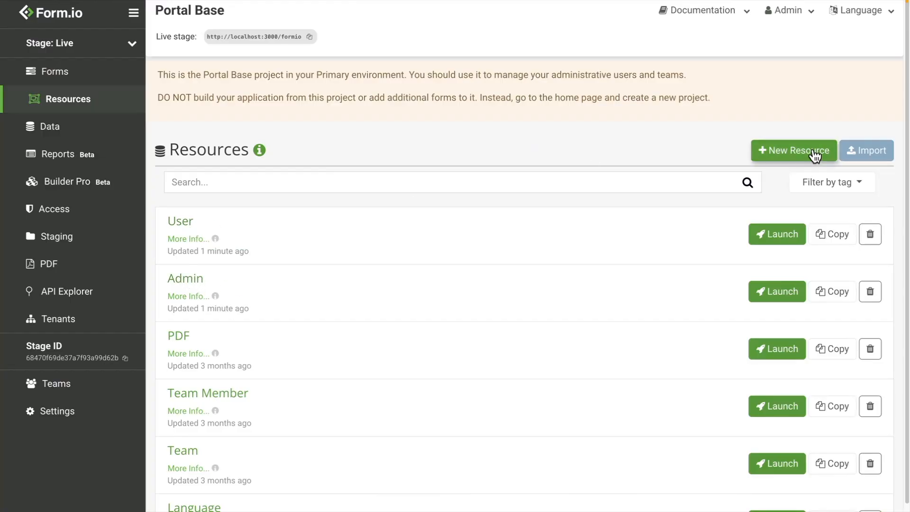
click(764, 151)
text(Employee)
drag(179, 270, 588, 229)
triple_click(256, 117)
text(User ID)
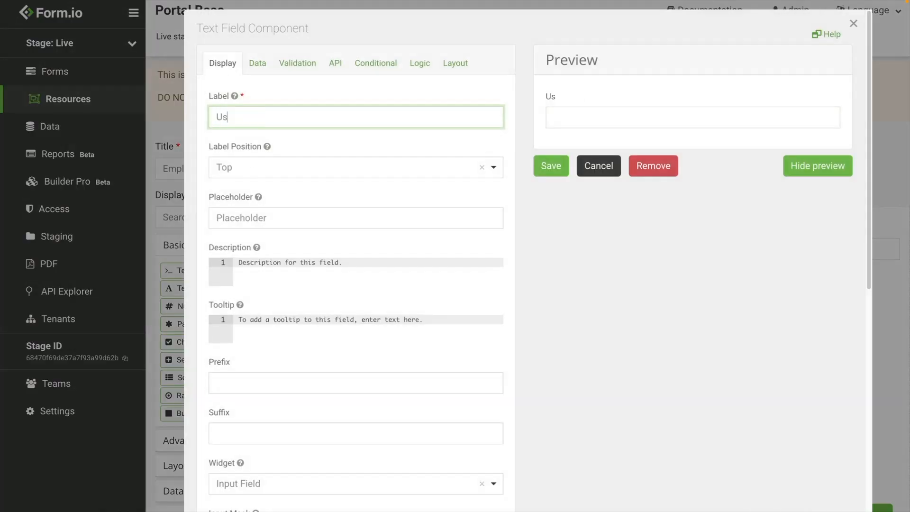
click(562, 163)
Add a required Email field and create the Employee resource.
click(197, 280)
drag(183, 295, 316, 280)
click(297, 63)
click(215, 143)
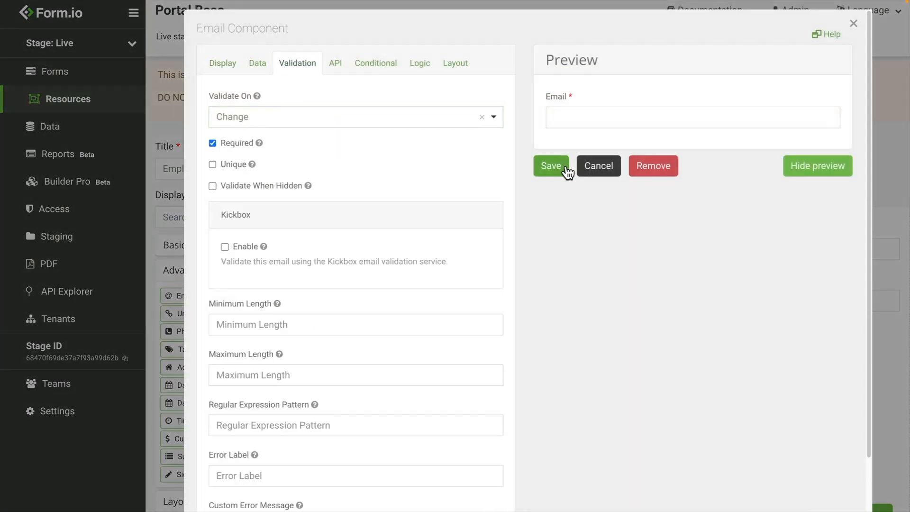
click(551, 165)
click(858, 490)
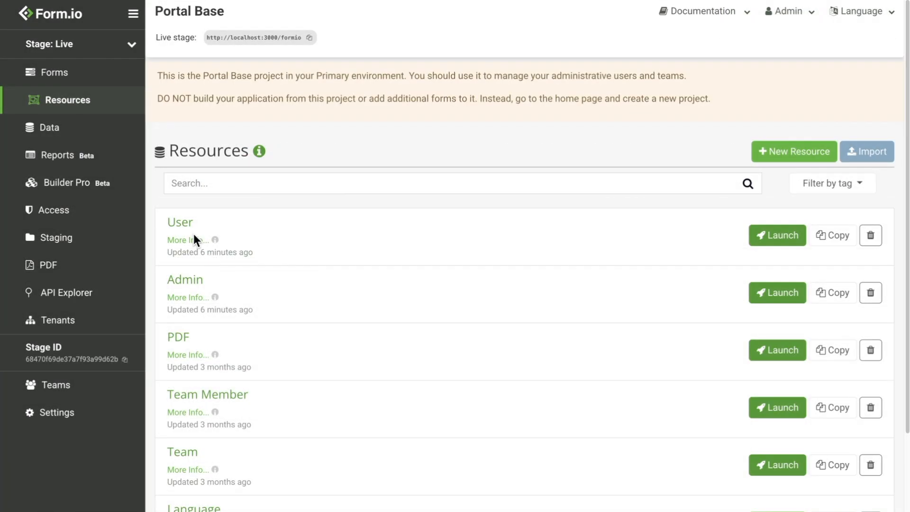
Inspect the roles in the User resource's Role Assignment action, then view the project's Access page.
click(185, 223)
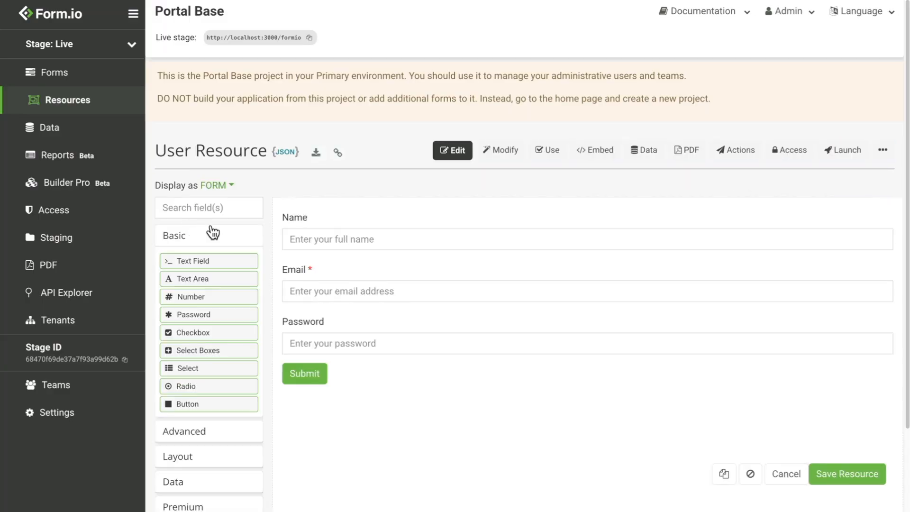
click(726, 154)
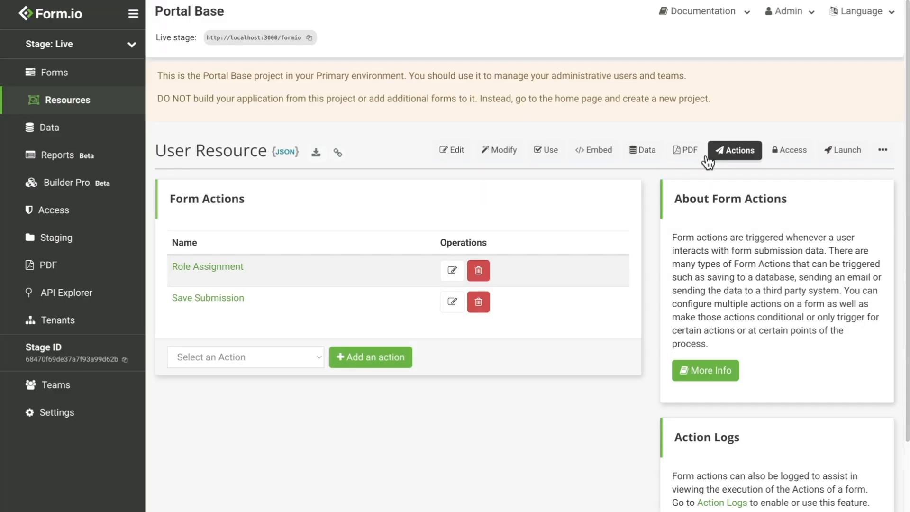
click(452, 270)
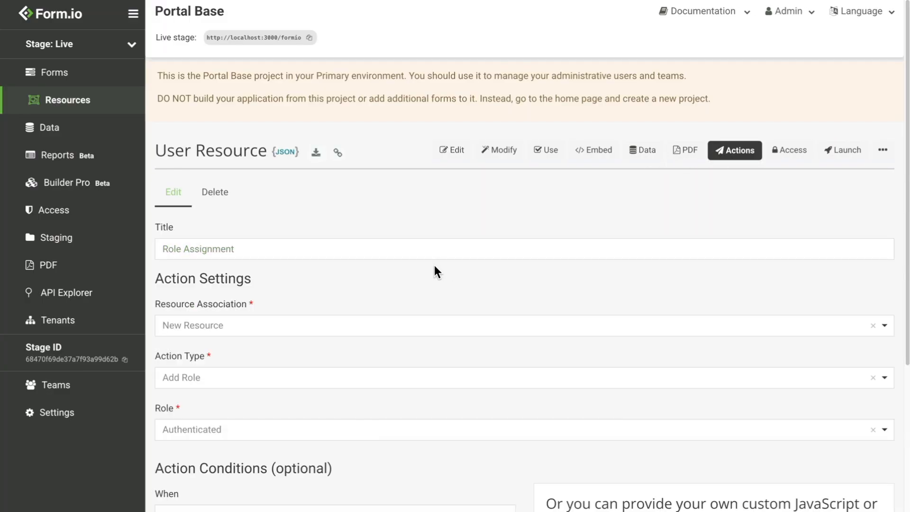
scroll(283, 289, down, 3)
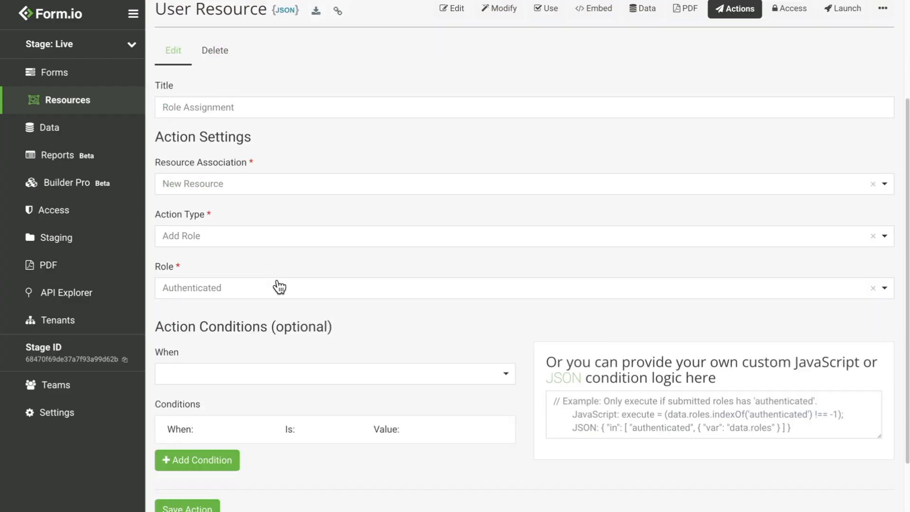
click(215, 290)
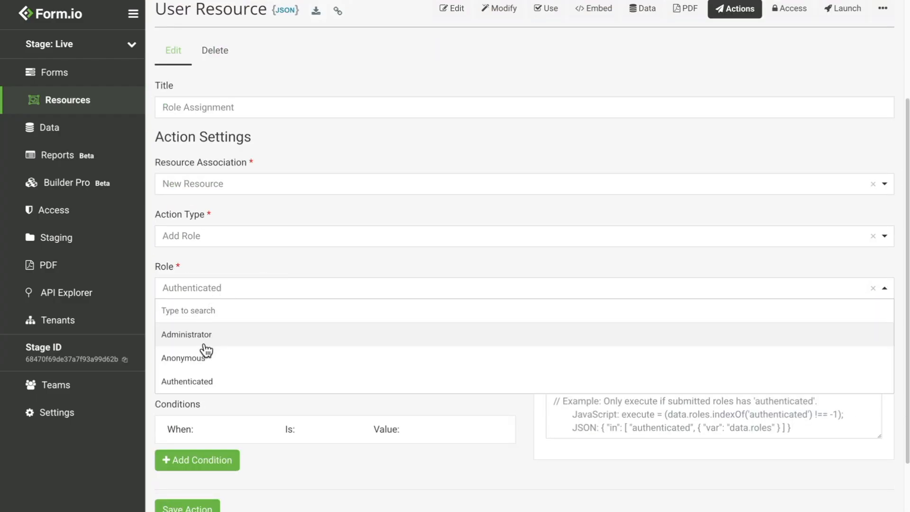
click(96, 222)
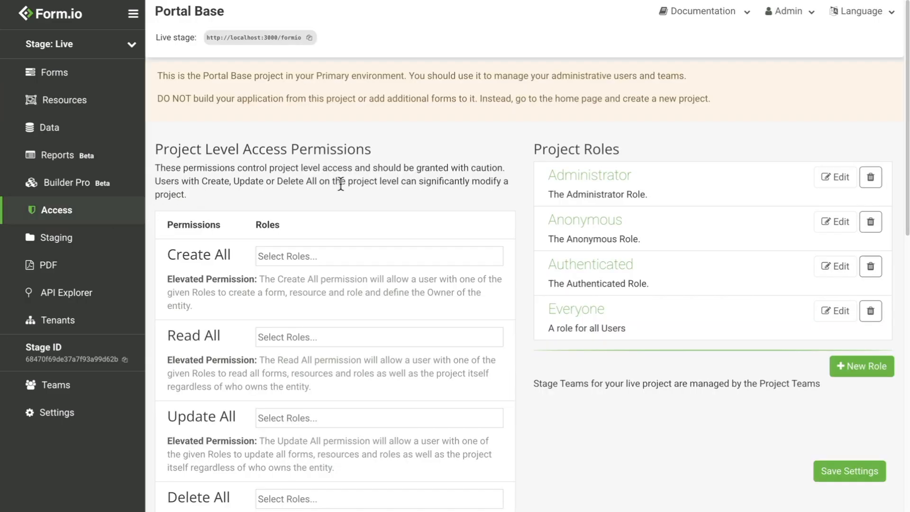
Submit a new user's full name, email and password through the User resource form.
click(283, 332)
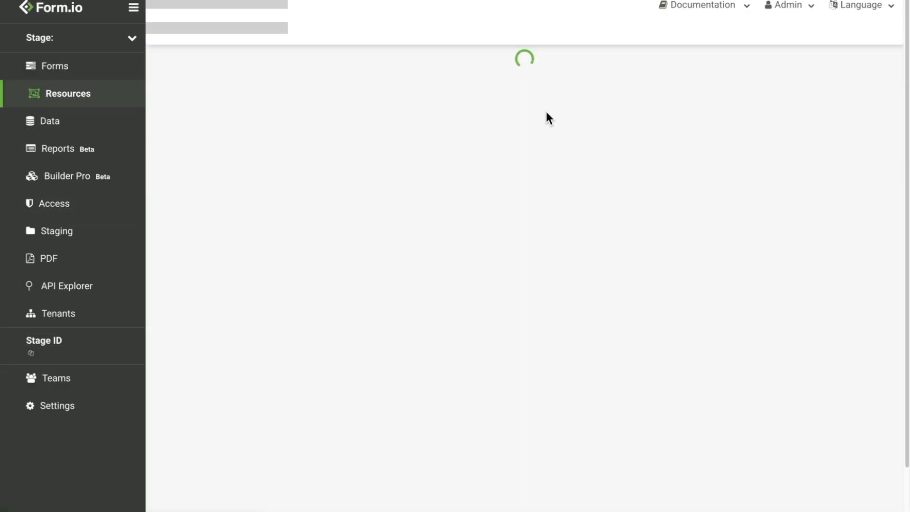
click(223, 301)
text(Joe Smith)
key(Tab)
text(joe@example.com)
key(Tab)
text(password)
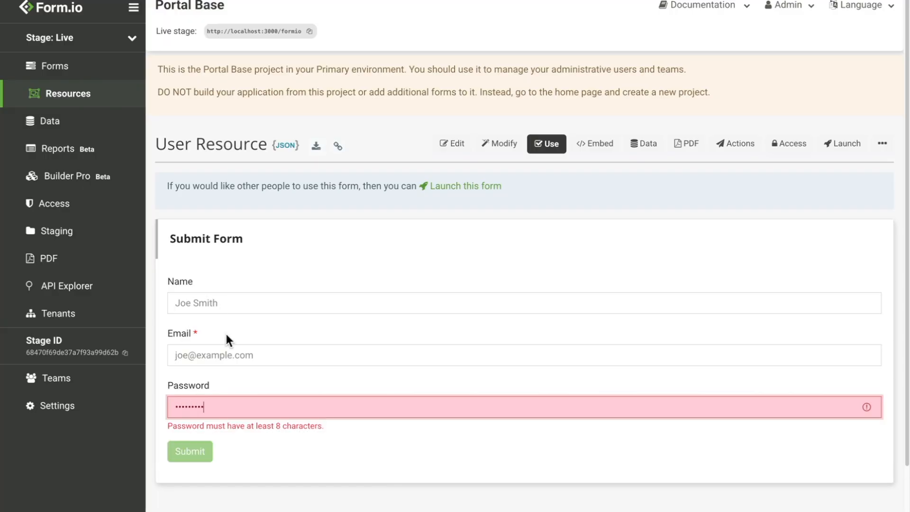
click(197, 437)
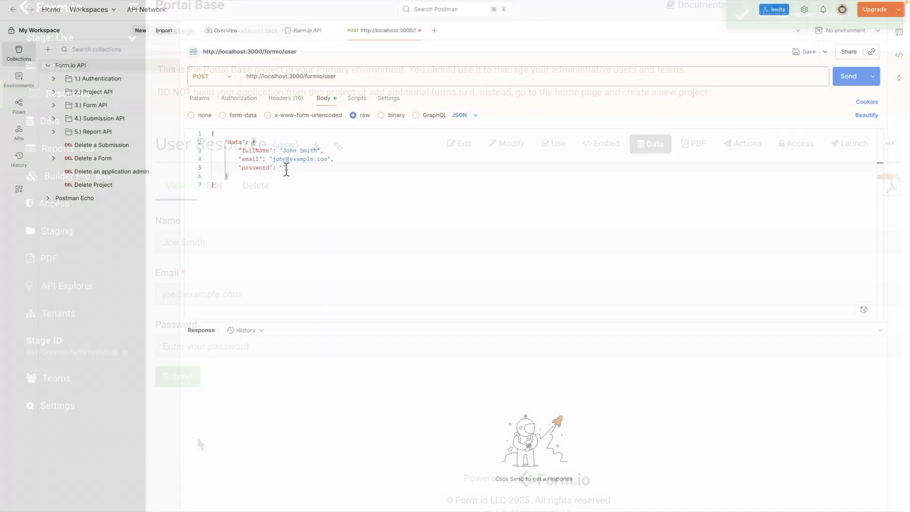
Send a create-user POST request to /user, then bring up the CSV import.
text(password123)
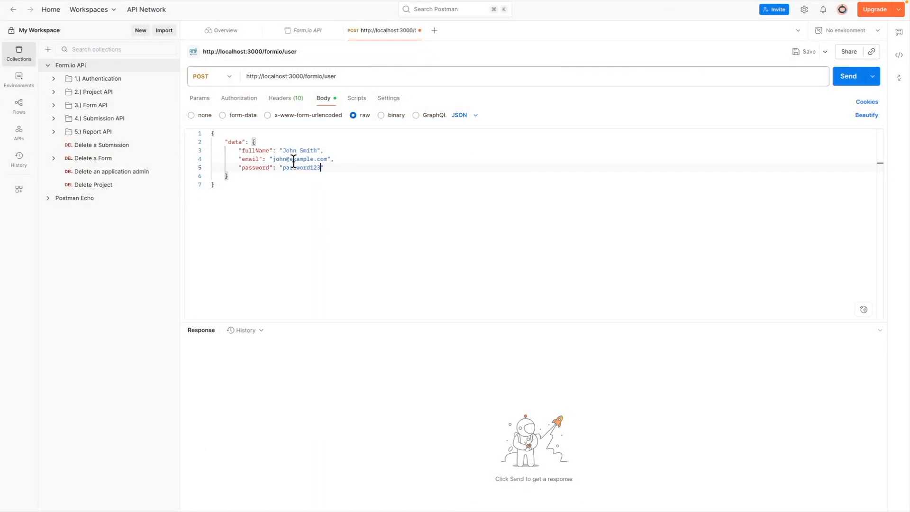
click(849, 77)
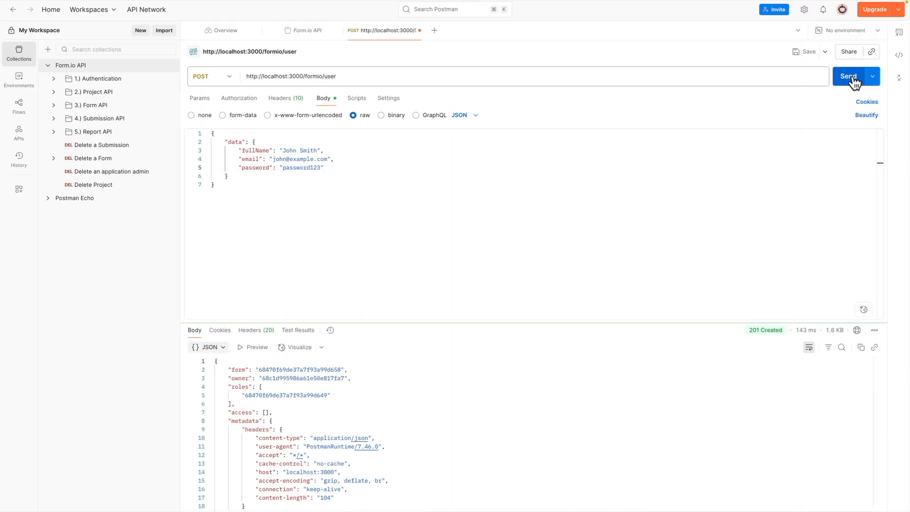
click(359, 204)
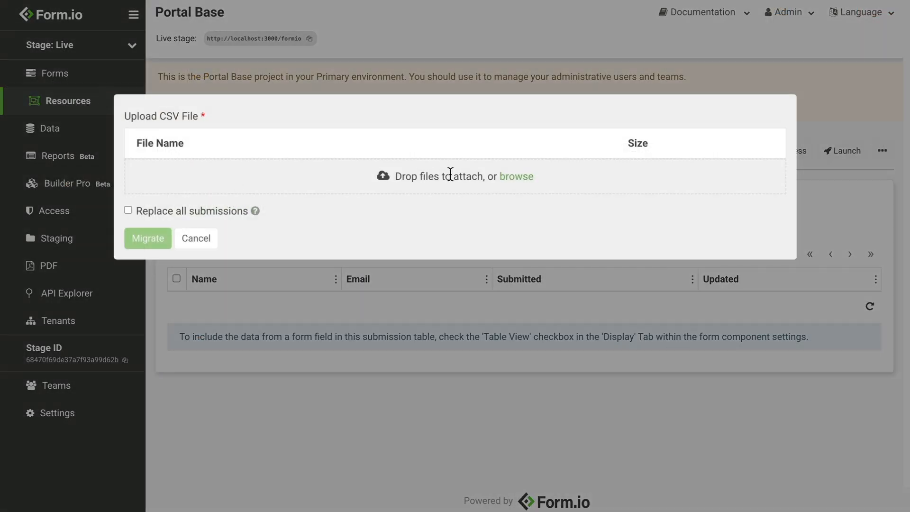
Upload User DB - Sheet1.csv and migrate its rows into the User resource.
click(515, 179)
click(248, 117)
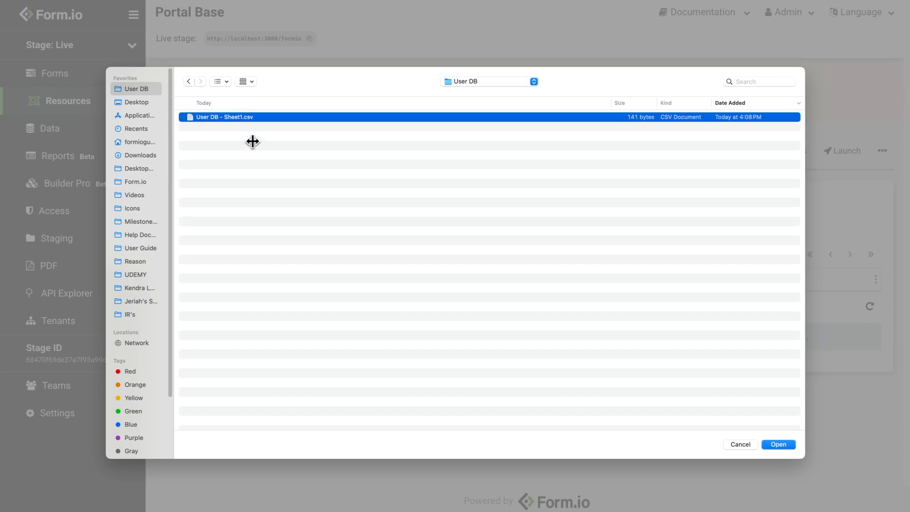
click(778, 445)
click(148, 232)
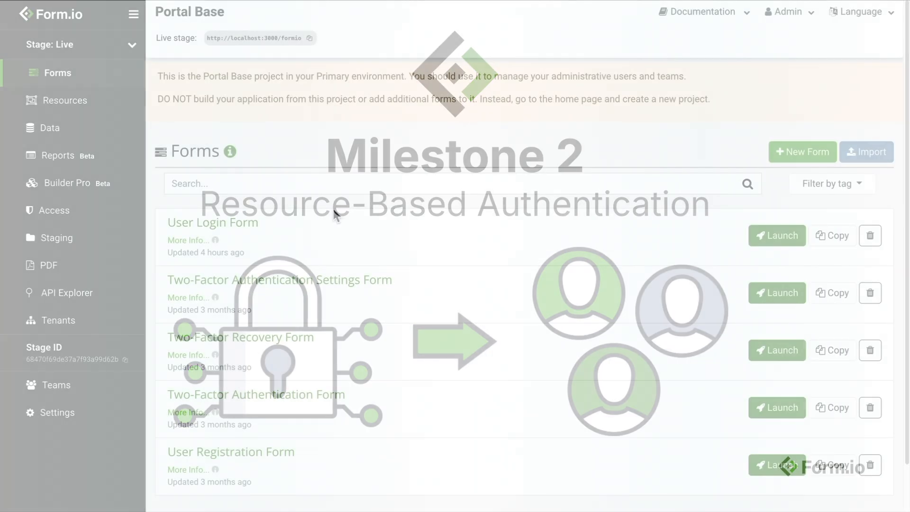
Edit the User Login Form's Login action, keeping User and Admin as resources.
click(258, 224)
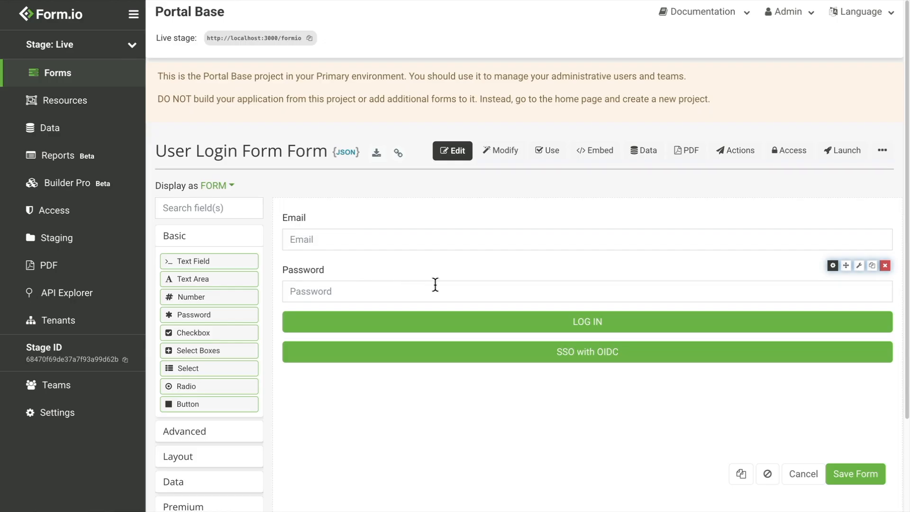
click(733, 161)
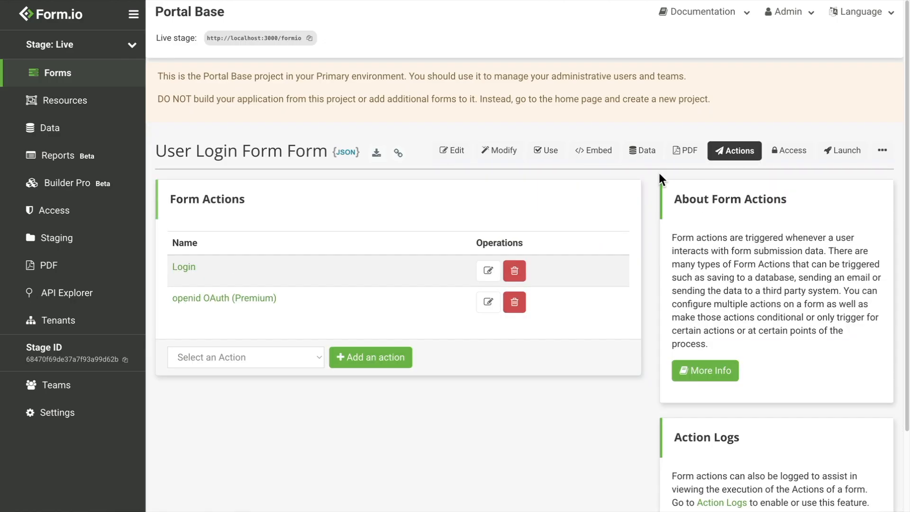
click(488, 271)
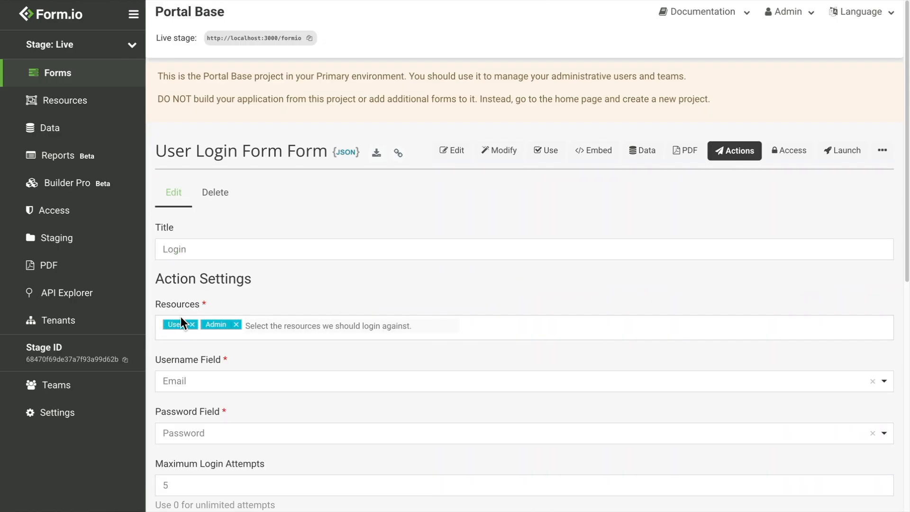
click(262, 327)
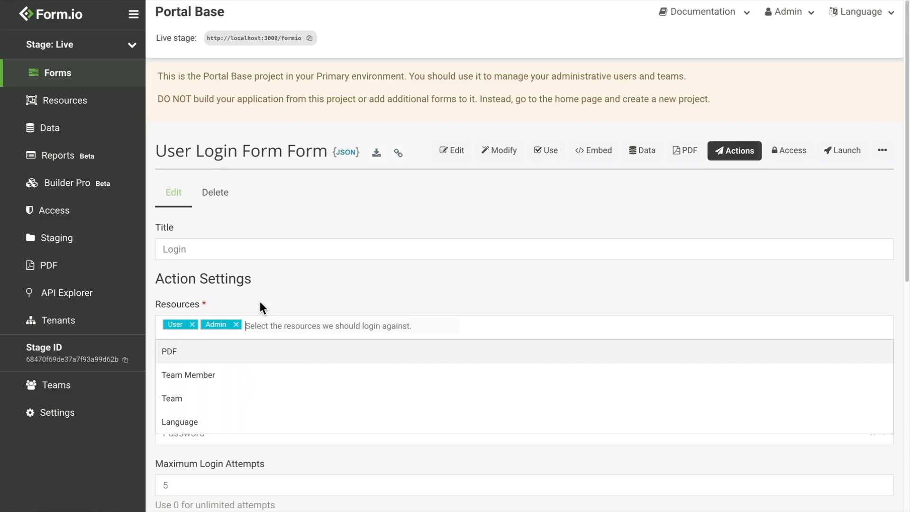
click(265, 286)
Set Username Field to Email and Password Field to Password, and save the action.
scroll(262, 288, down, 2)
click(212, 322)
click(203, 372)
click(203, 374)
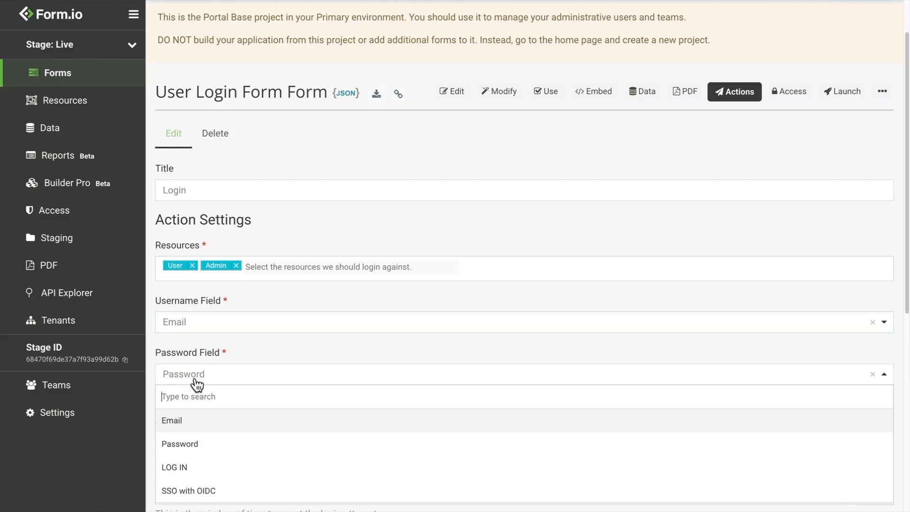
click(193, 445)
scroll(252, 339, down, 8)
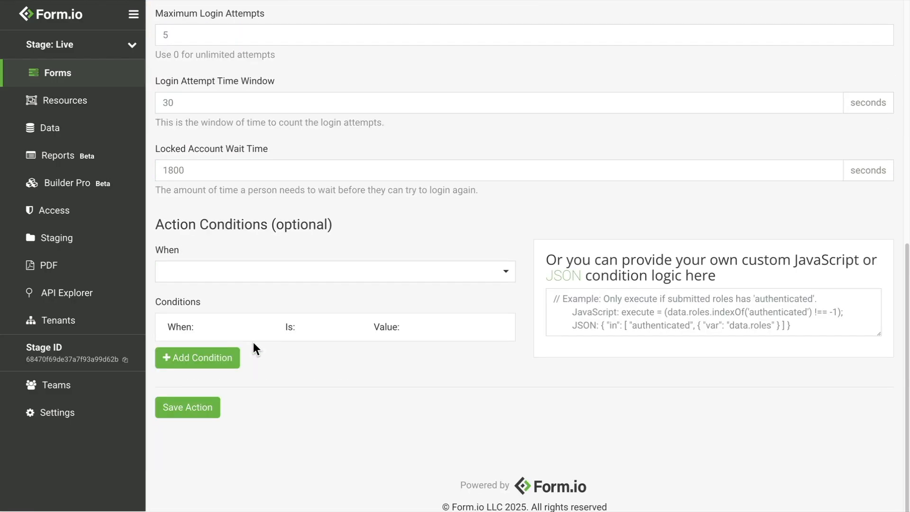
click(190, 409)
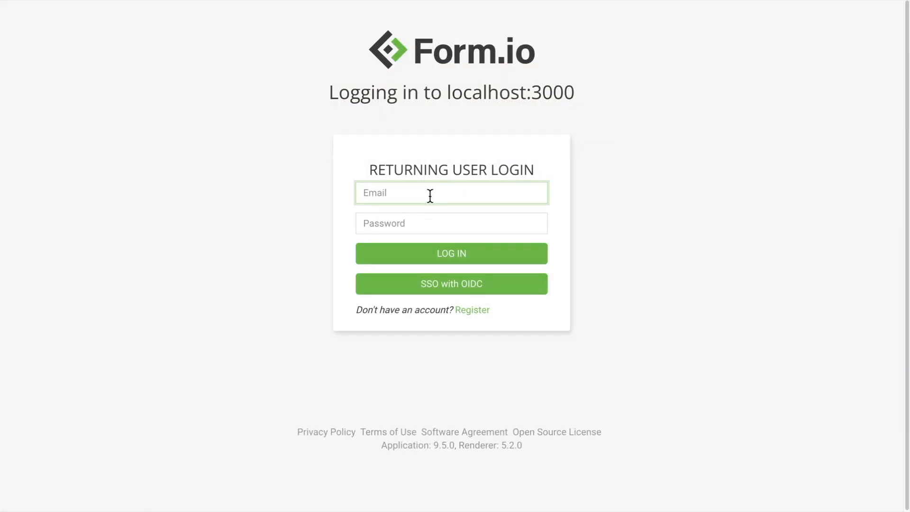
Sign in to localhost:3000 with the returning user's email and password.
text(john@ex)
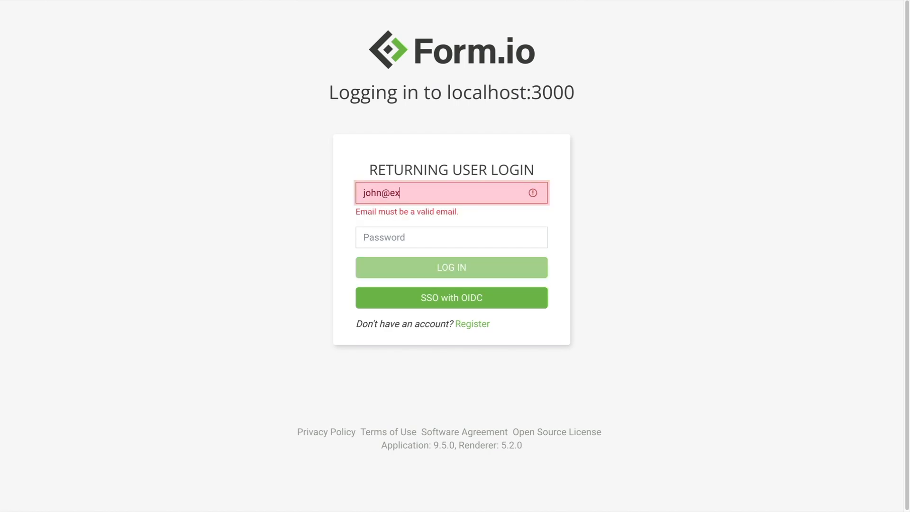
text(ample.com)
key(Tab)
text(pa)
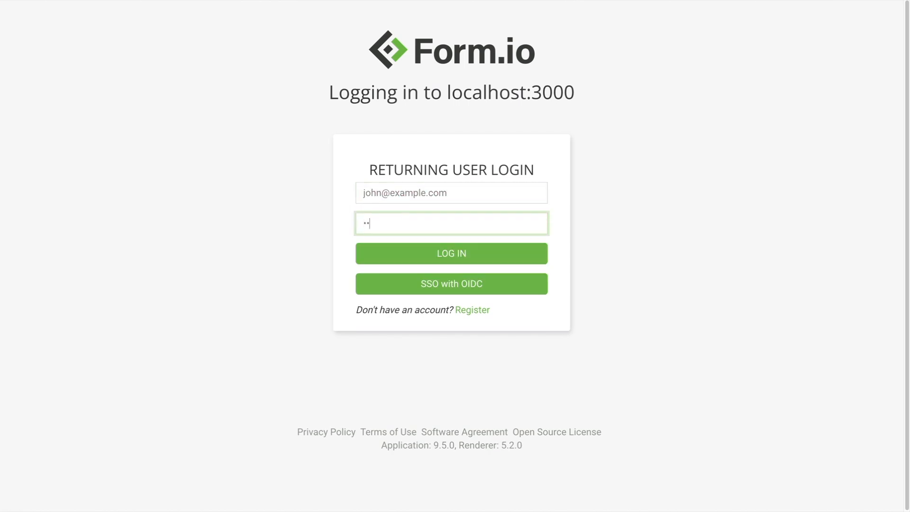
key(Return)
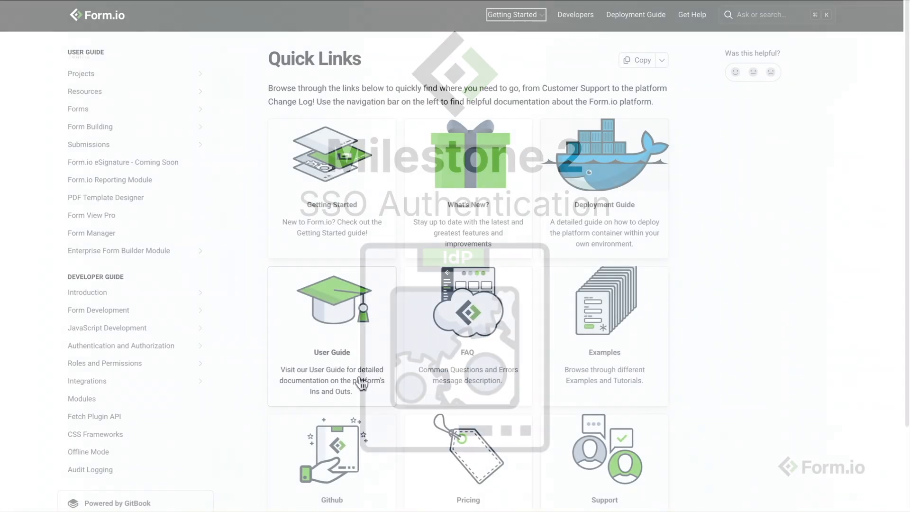
Go to Authentication and Authorization > SAML in the docs and jump to OneLogin.
click(185, 353)
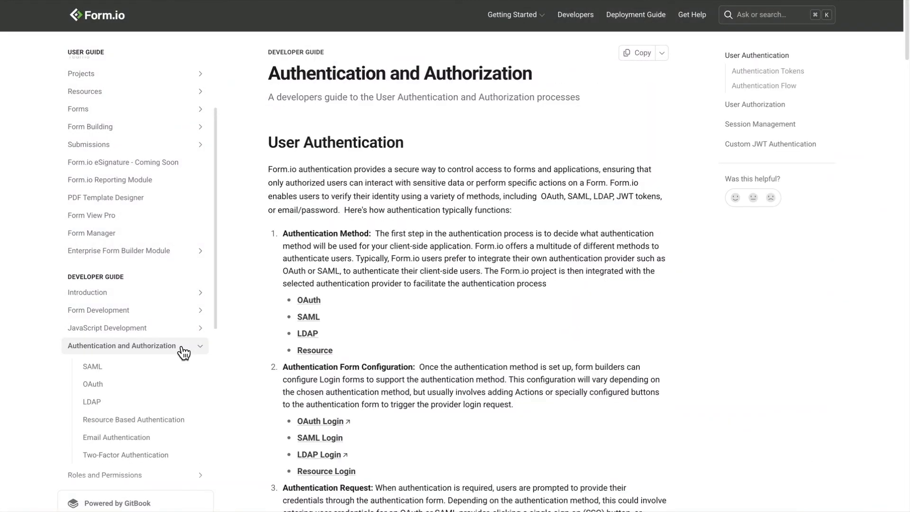
click(148, 373)
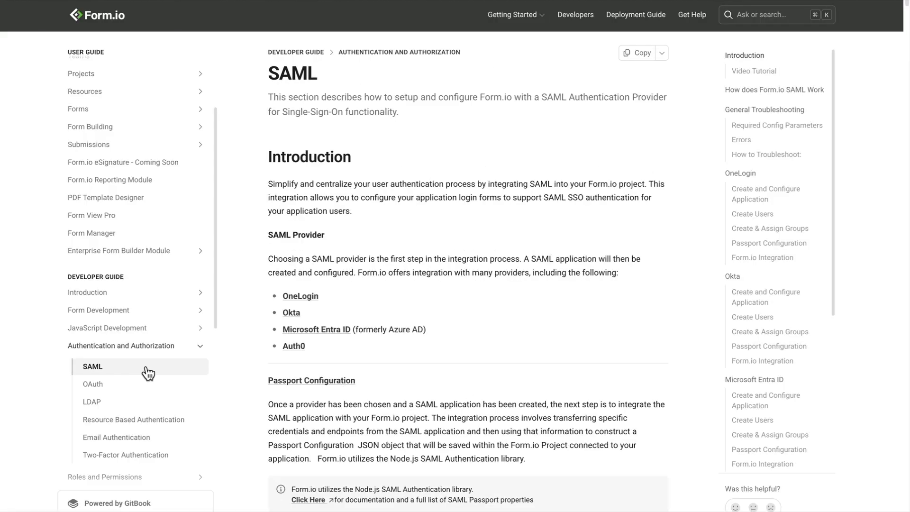
click(747, 174)
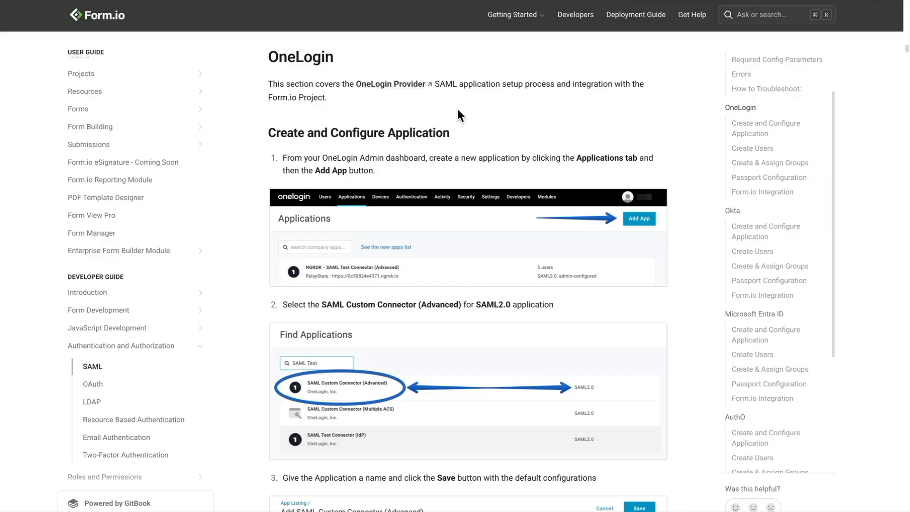
scroll(457, 110, down, 2)
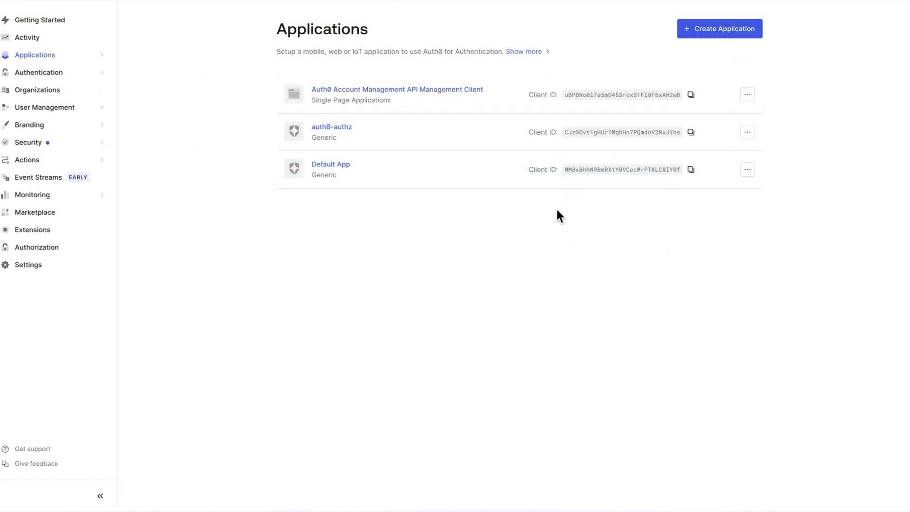
Create a Single Page Web Application named My OIDC App in Auth0.
click(717, 31)
click(300, 150)
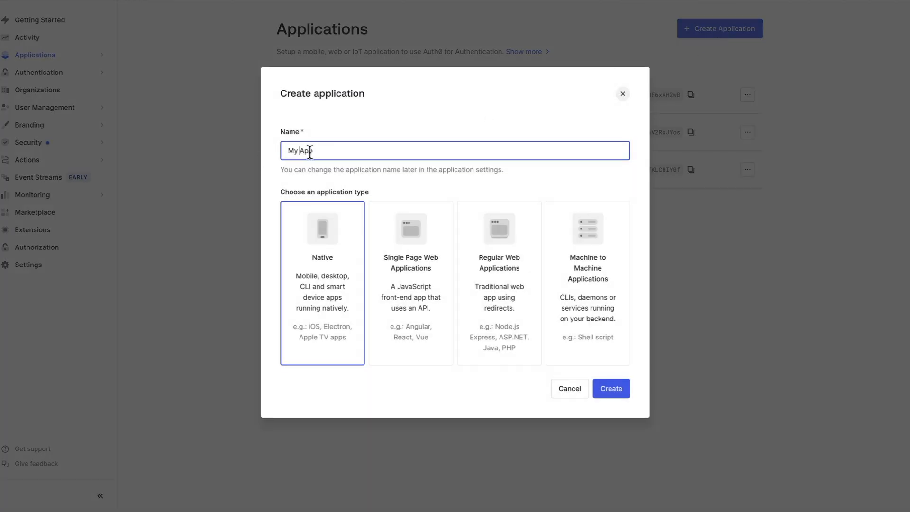
text(OIDC)
click(451, 271)
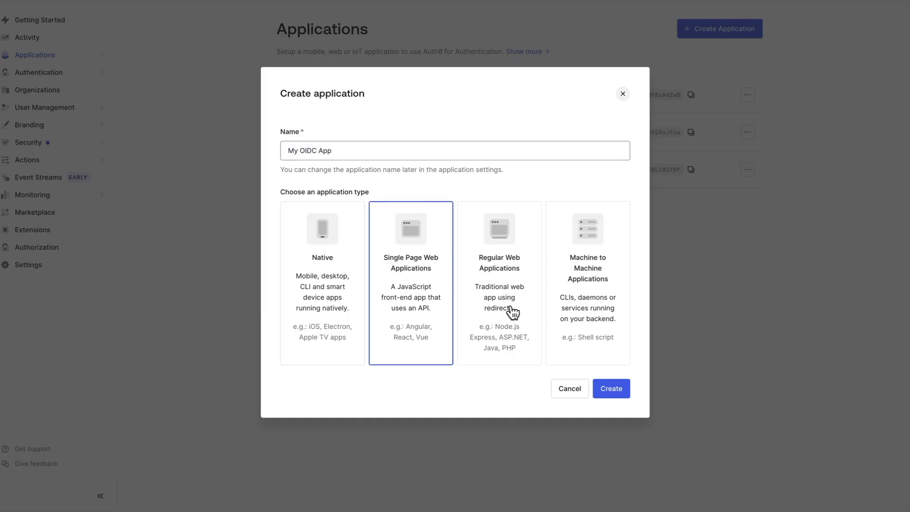
click(621, 395)
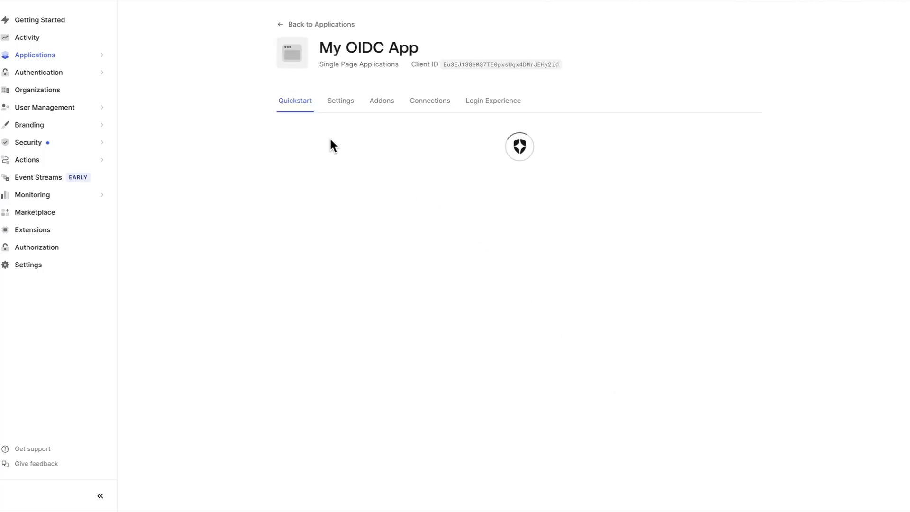
click(332, 101)
scroll(586, 303, down, 15)
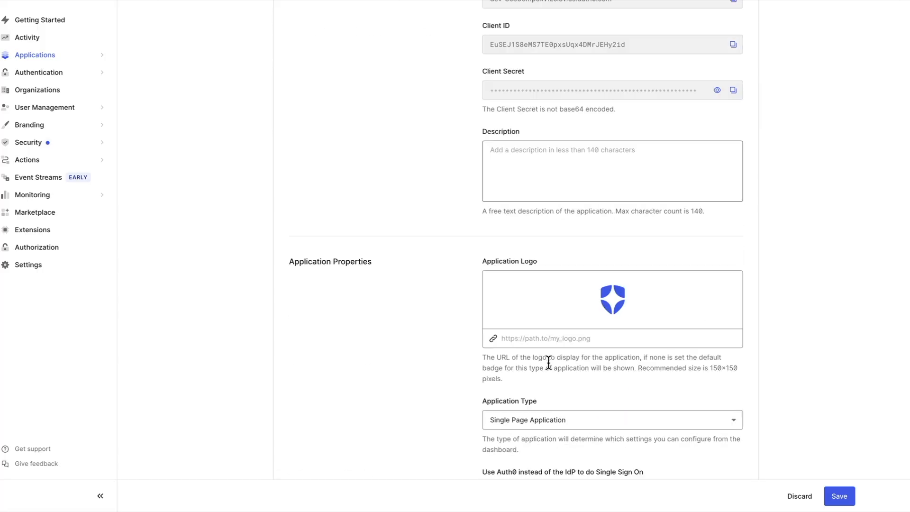
click(544, 215)
text(http://localhost:3000/)
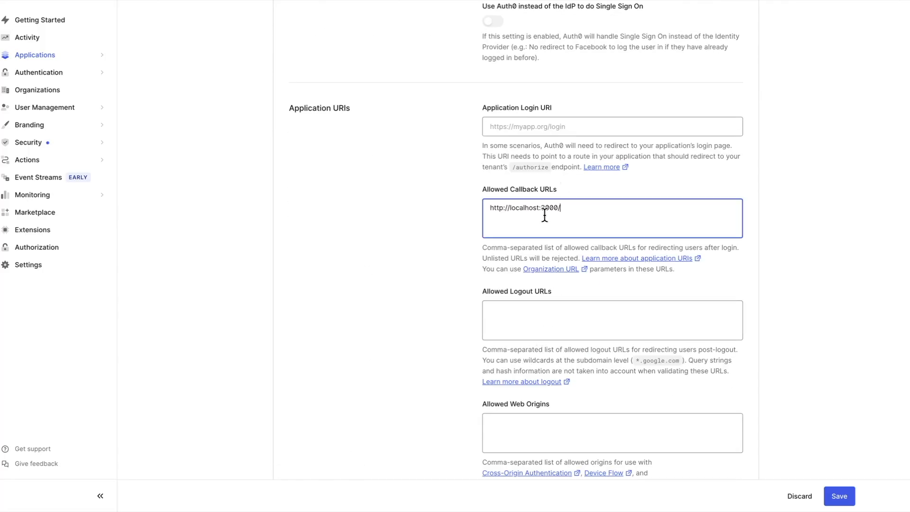
click(841, 496)
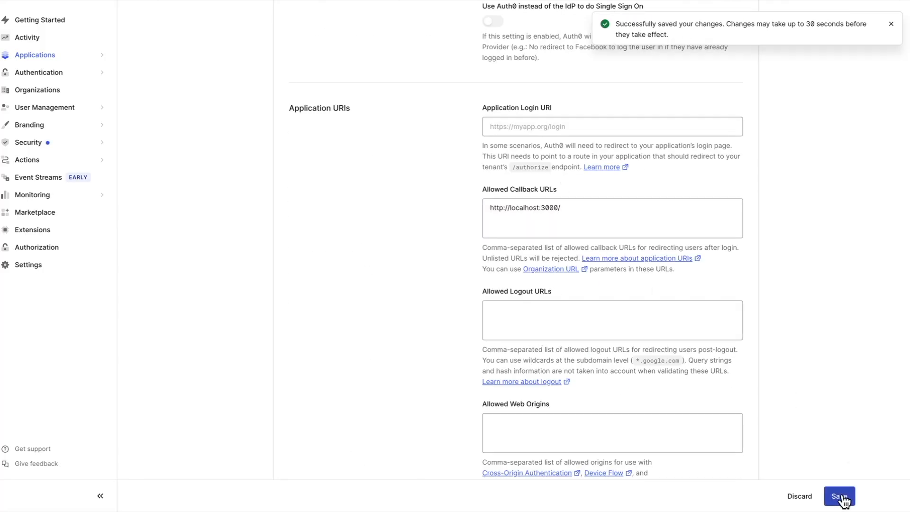
click(76, 109)
click(27, 125)
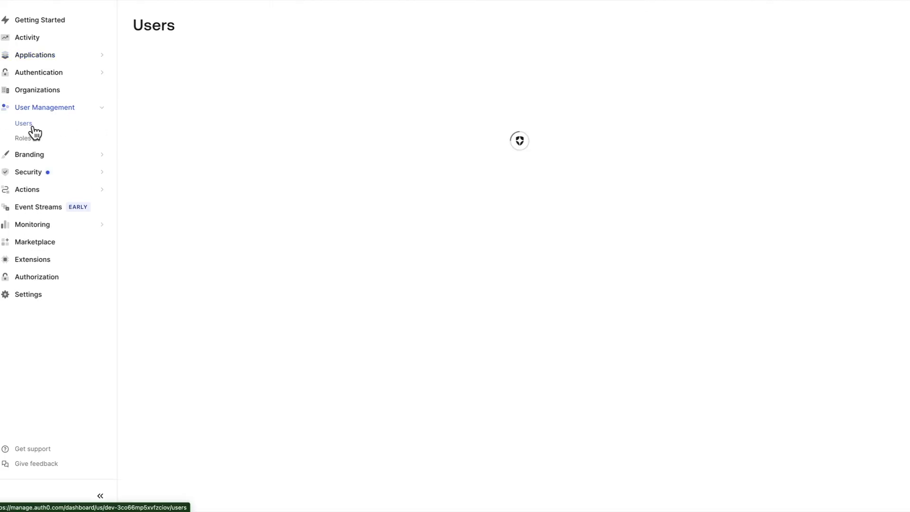
Create a test user with an email and password, and start a second user.
click(524, 245)
click(390, 257)
text(joe@example.com)
key(Tab)
text(********)
click(539, 340)
click(431, 259)
text(lisa)
Create an admin role described as 'role of admin users'.
click(41, 141)
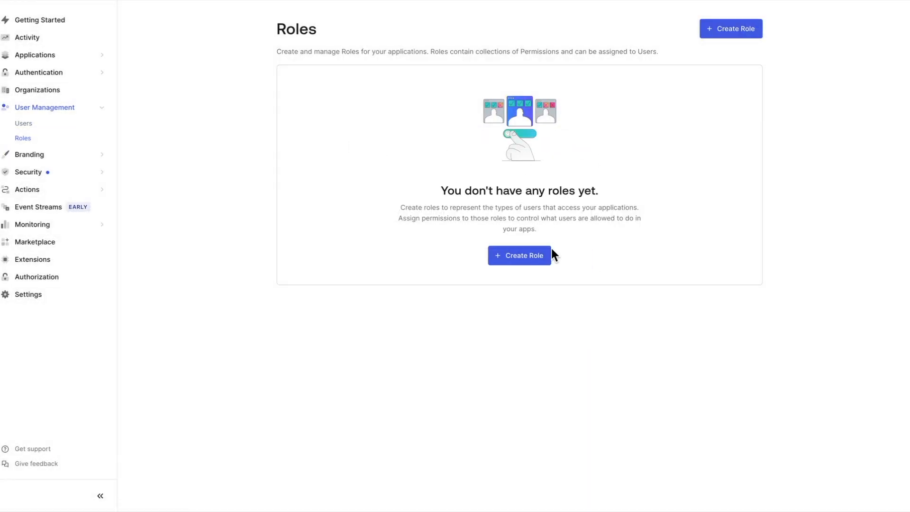
click(548, 253)
text(admin)
key(Tab)
text(r)
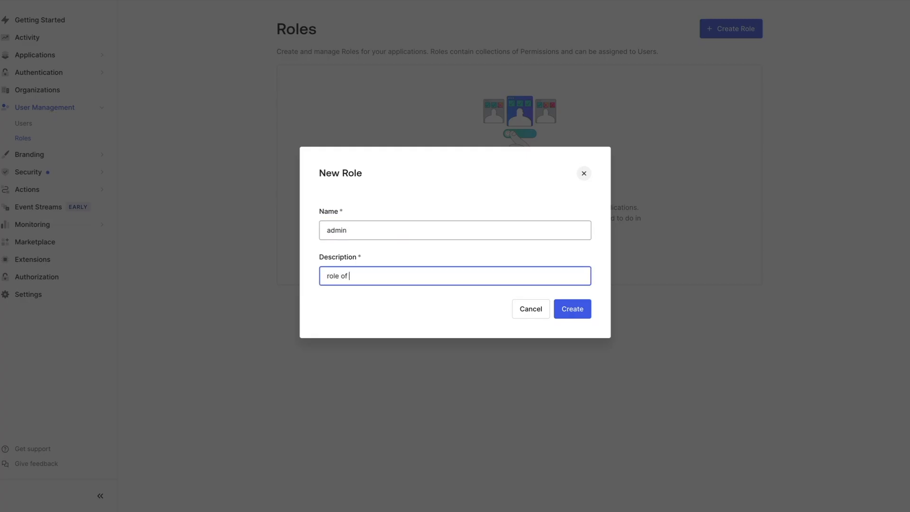
click(556, 306)
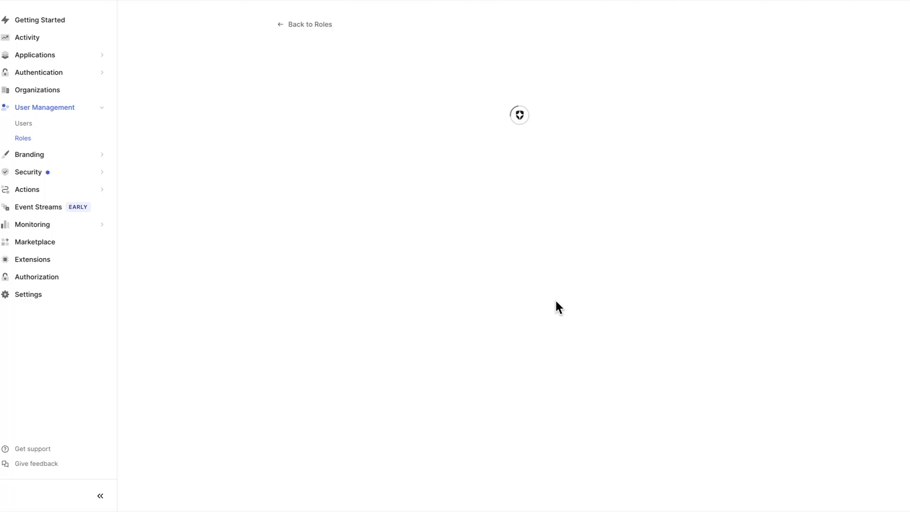
Assign the admin role to the second test user.
click(385, 101)
click(738, 142)
click(415, 254)
text(lisa)
click(408, 280)
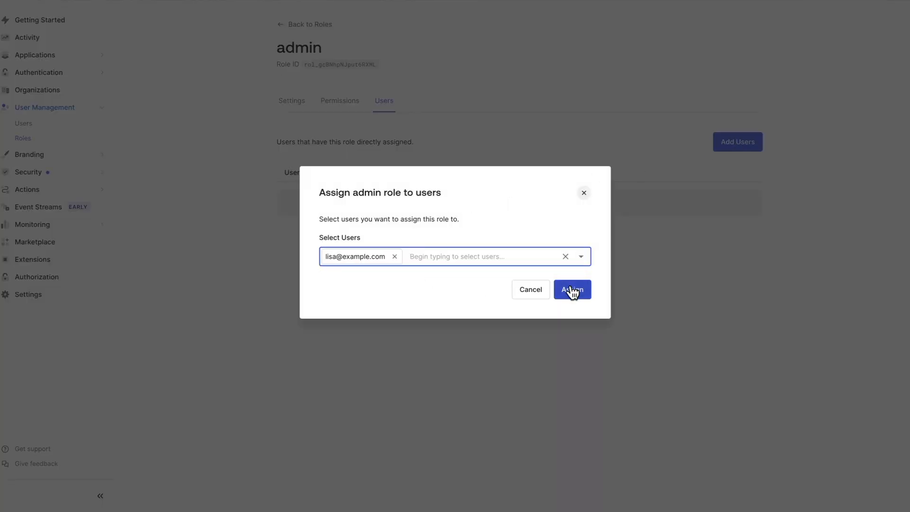
click(572, 290)
Begin another role named 'user' with a 'role for authoriz…' description.
click(26, 139)
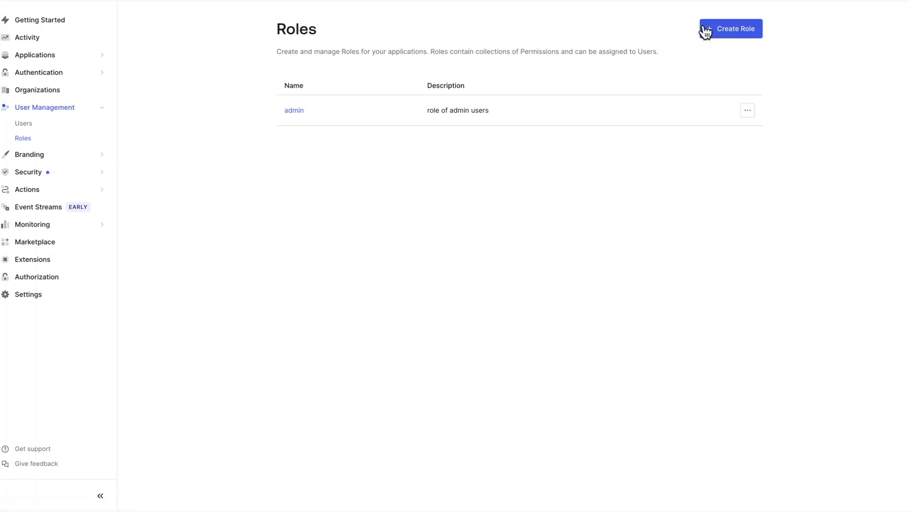
click(700, 26)
text(user)
key(Tab)
text(role for)
text(authoriz)
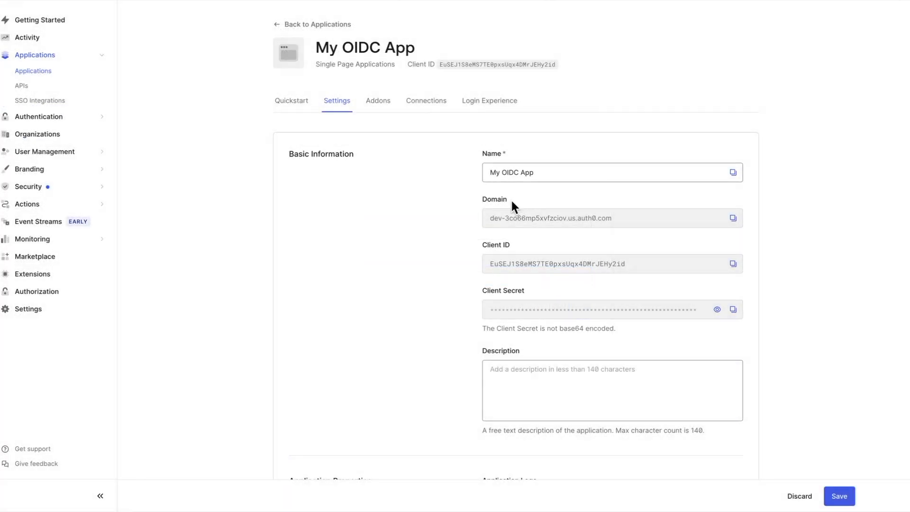
Select My OIDC App's Client ID and show its Endpoints under Advanced Settings.
drag(493, 265, 631, 272)
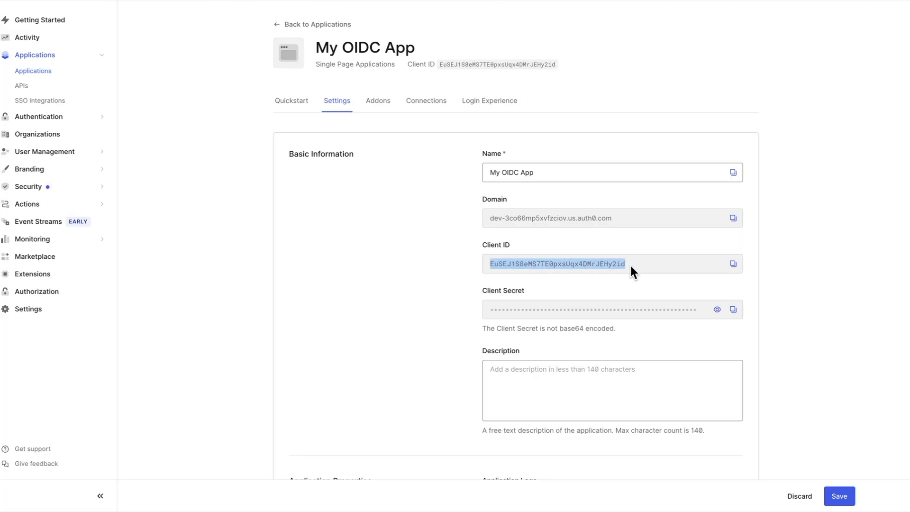
click(630, 269)
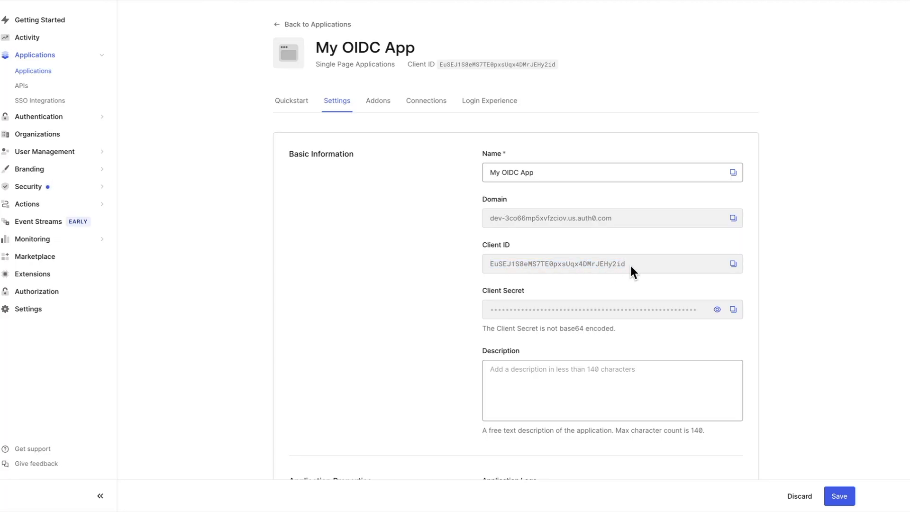
scroll(624, 268, down, 20)
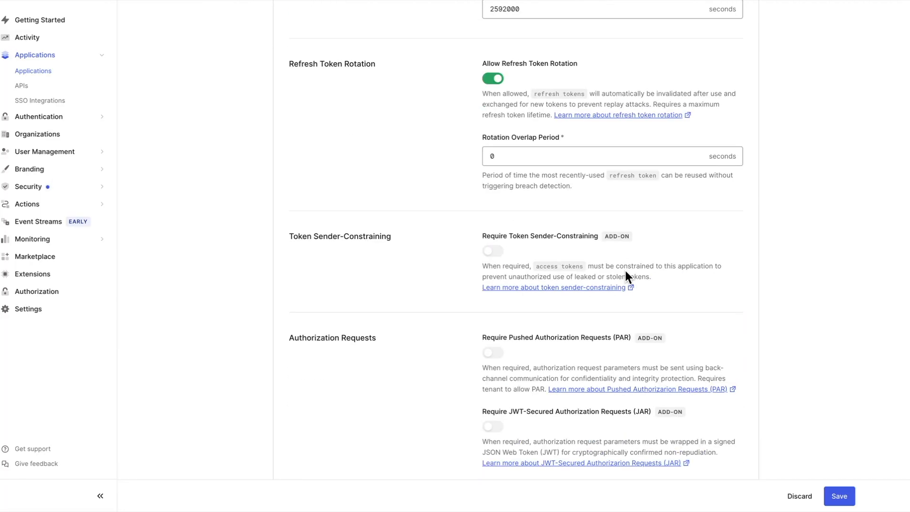
click(323, 278)
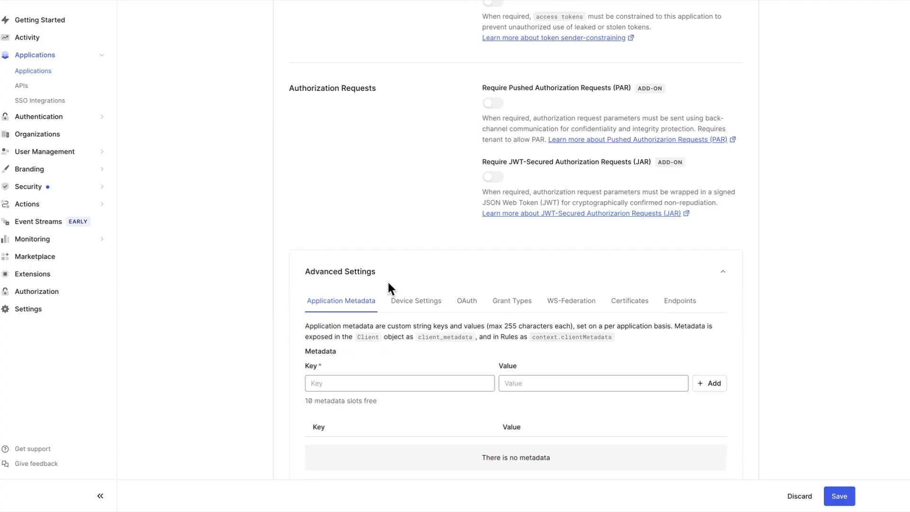
click(680, 303)
scroll(565, 260, down, 3)
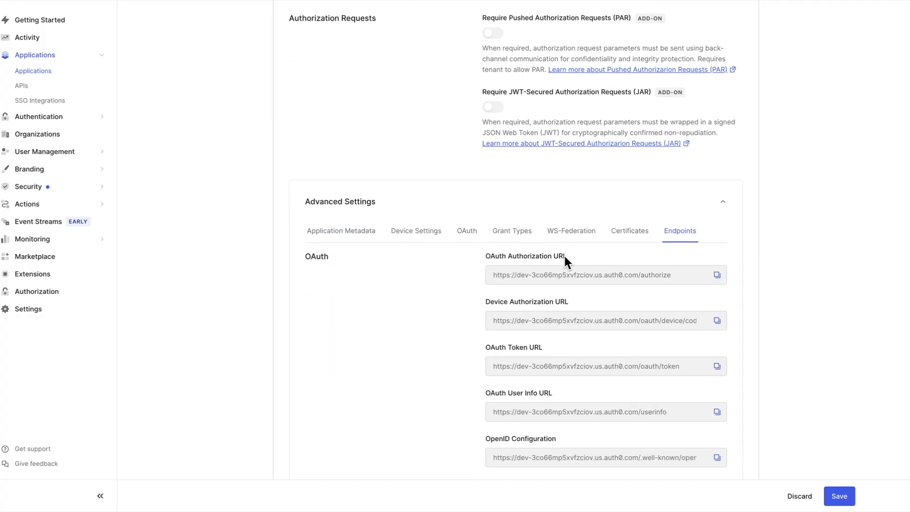
scroll(545, 234, down, 1)
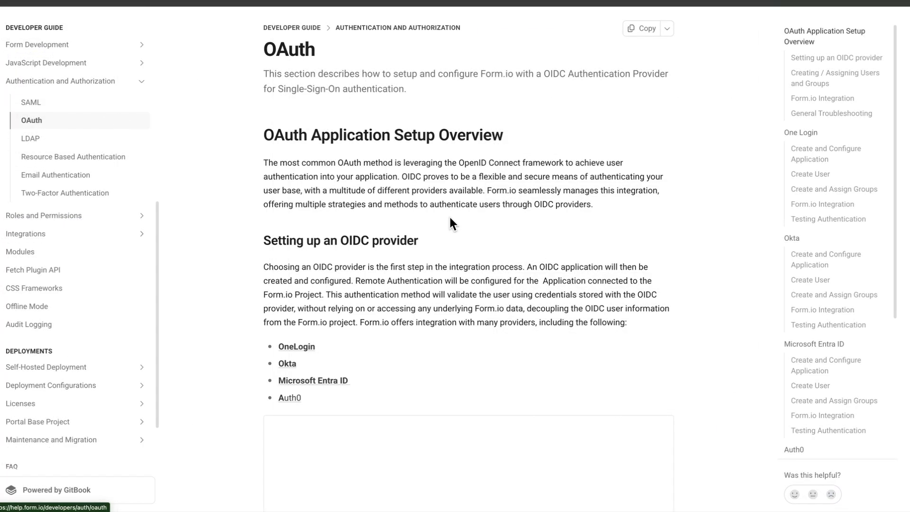
Find the Auth0 Form.io Integration docs' well-known endpoint mapping table, then view the Auth0 app's details.
click(795, 451)
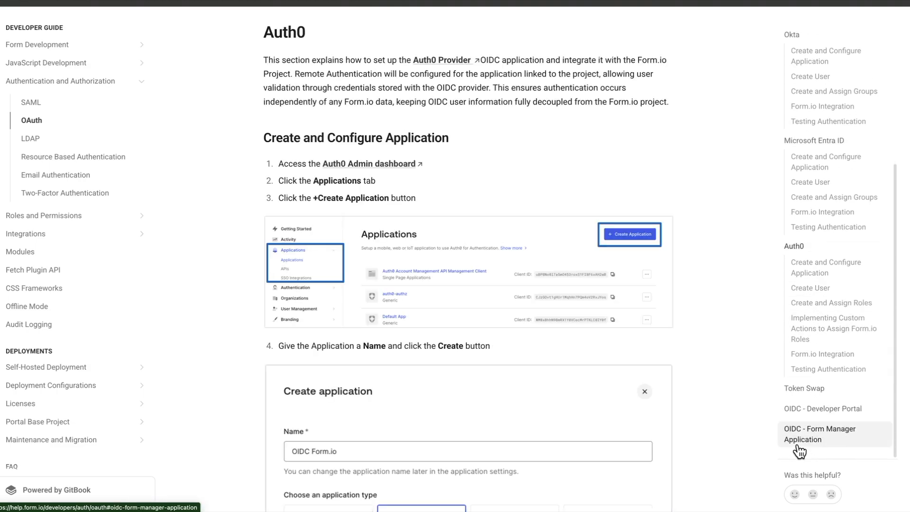
click(831, 355)
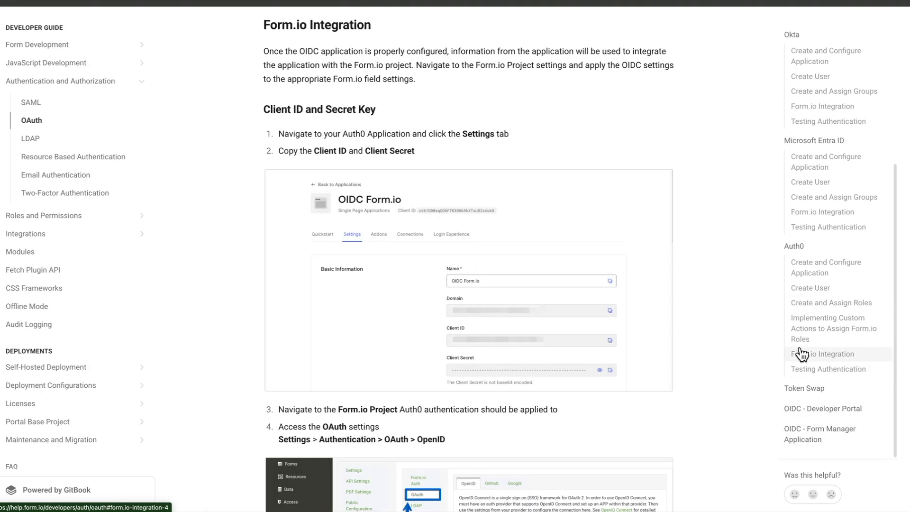
scroll(309, 115, down, 8)
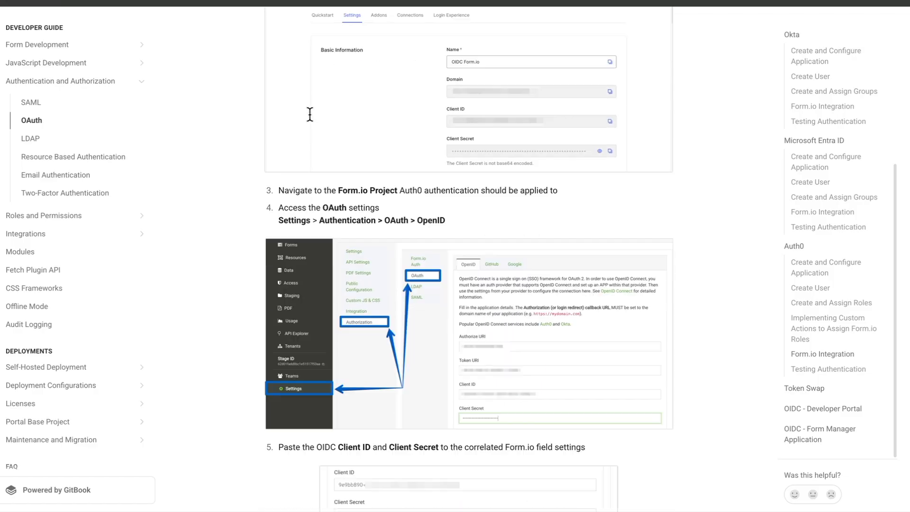
scroll(310, 114, down, 5)
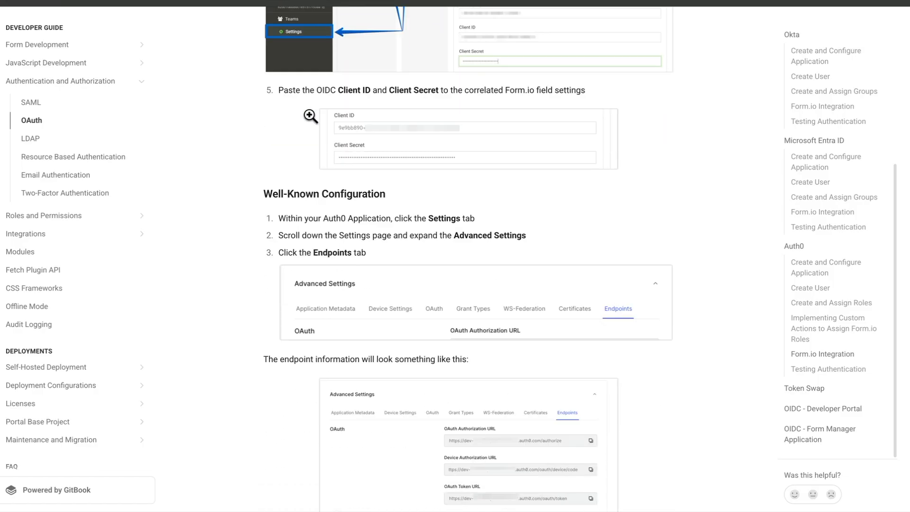
scroll(341, 142, down, 1)
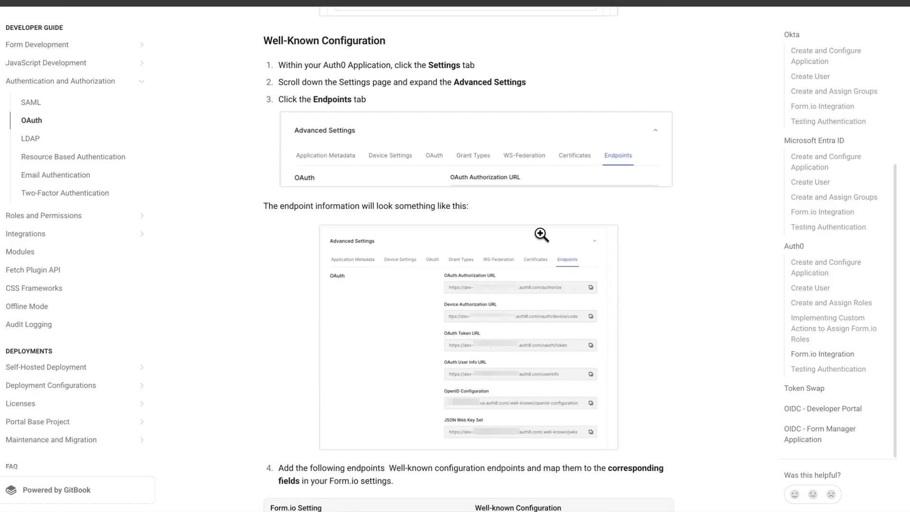
scroll(542, 235, down, 2)
scroll(541, 234, down, 4)
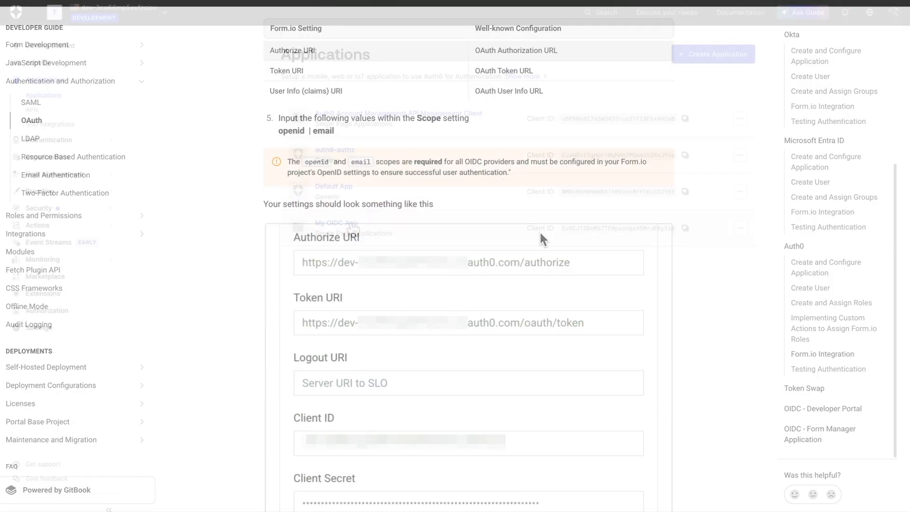
click(348, 229)
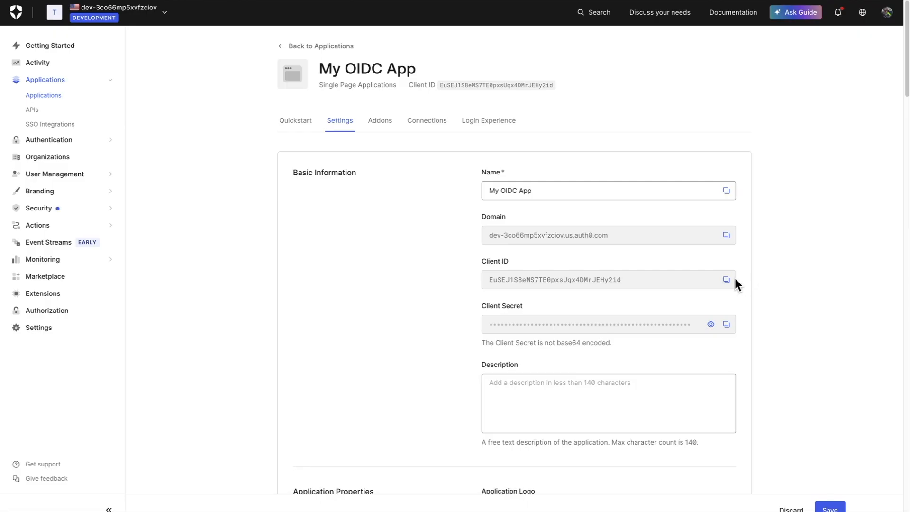
Paste the Auth0 Client ID into Portal Base's Authorization > OAuth > OpenID settings.
click(727, 283)
key(ctrl+Right)
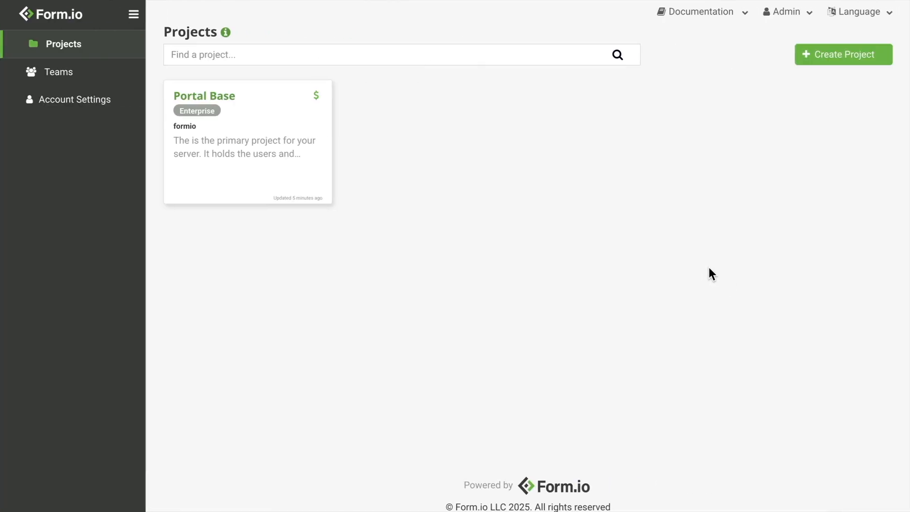
click(301, 150)
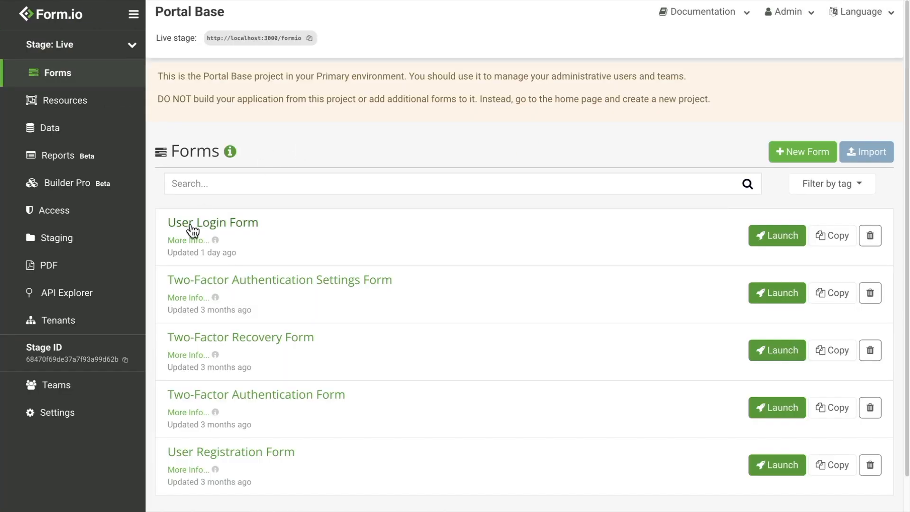
click(71, 420)
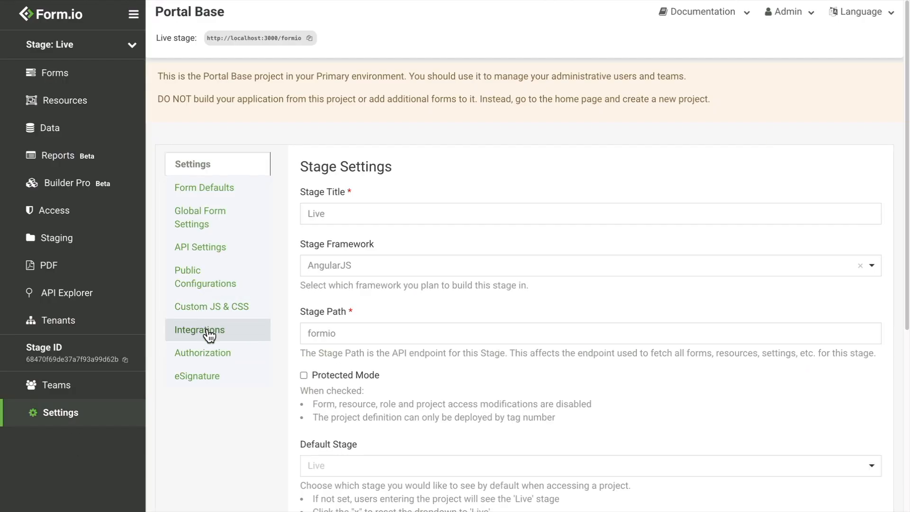
click(214, 353)
click(334, 216)
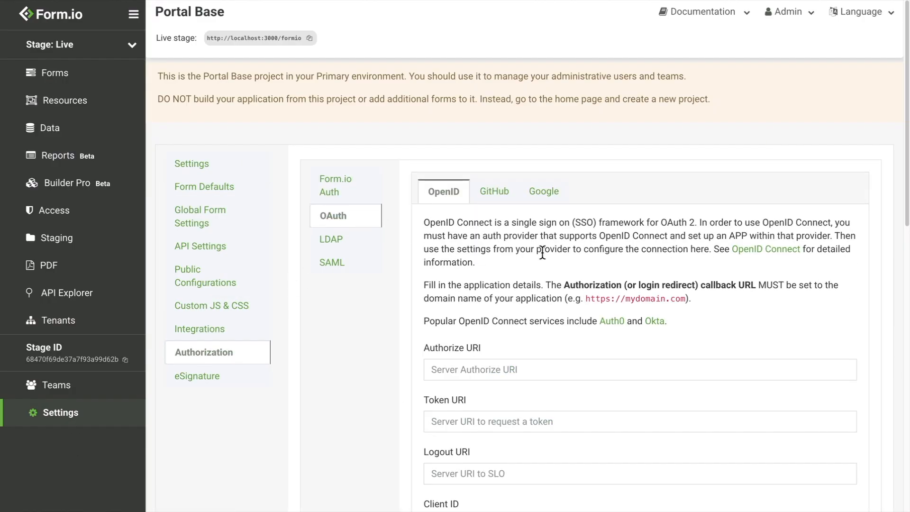
scroll(537, 260, down, 4)
key(ctrl+v)
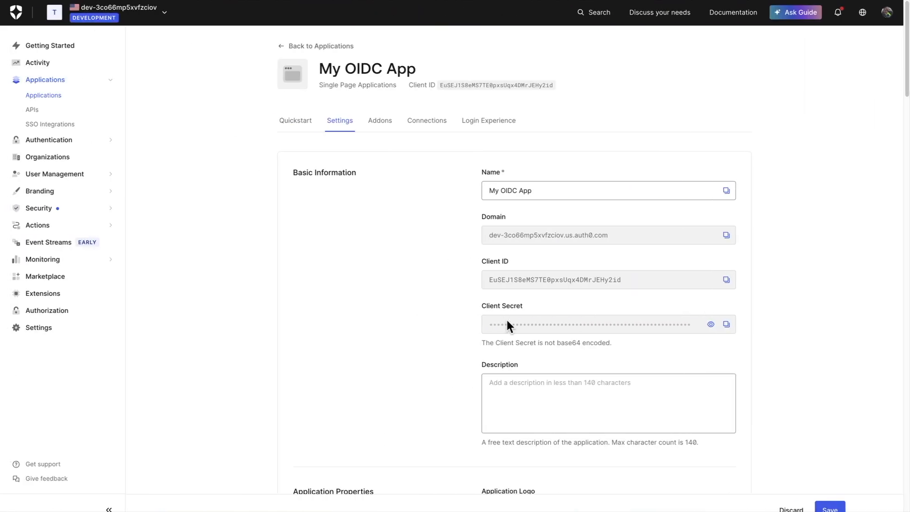
Fill in the Auth0 Client Secret, Authorize URI and Token URI.
click(726, 326)
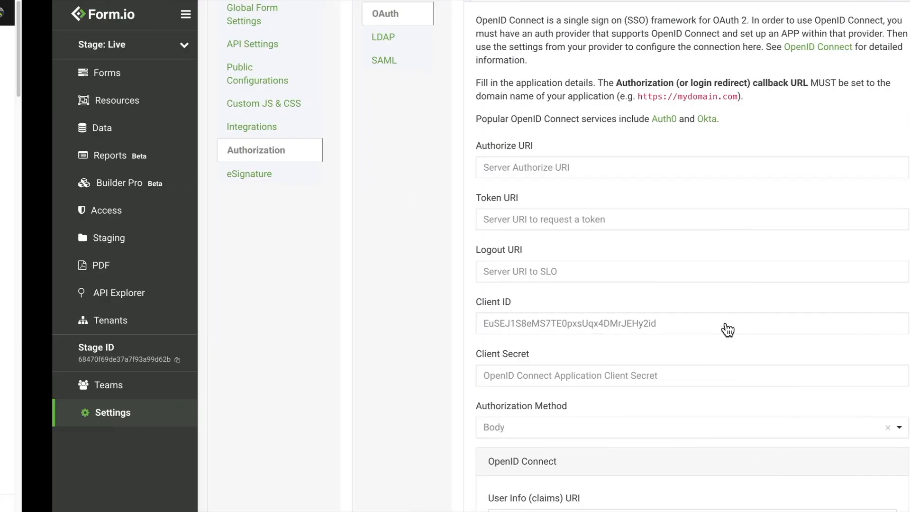
click(610, 370)
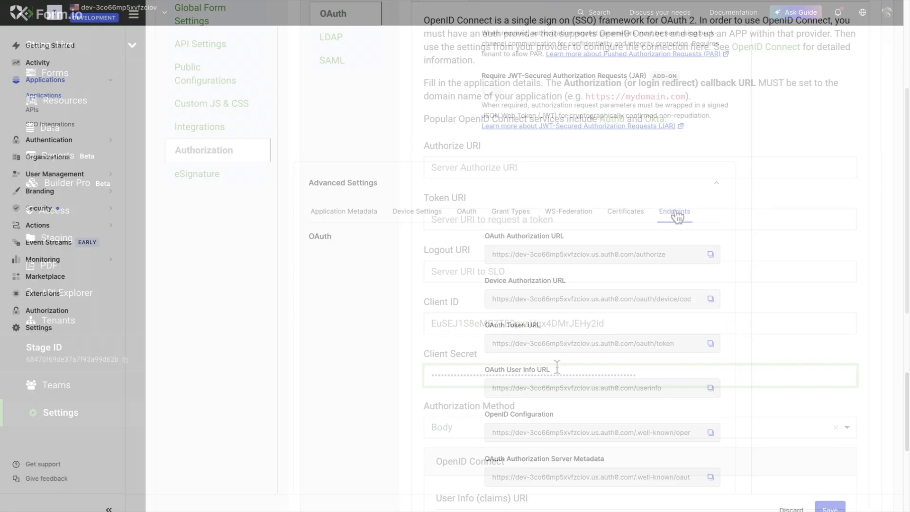
click(710, 254)
click(530, 167)
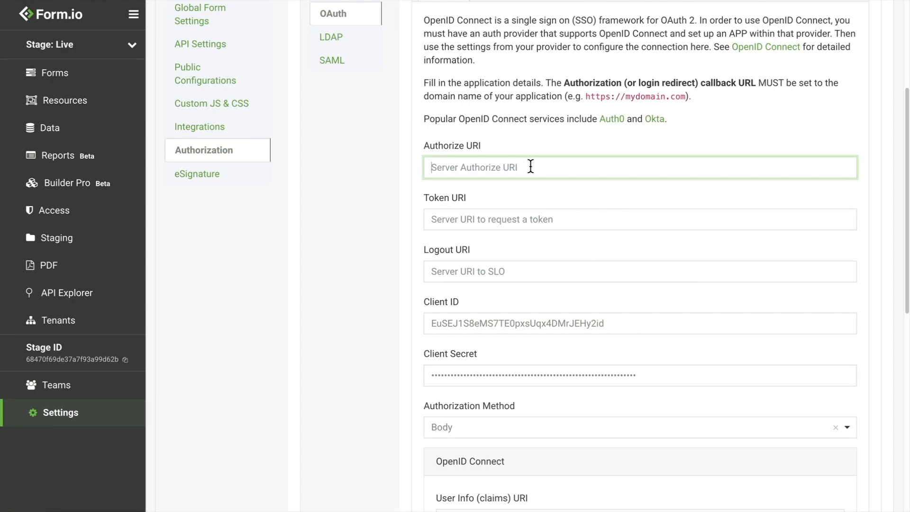
key(ctrl+v)
click(565, 209)
key(ctrl+v)
Fill in the Auth0 User Info URI and set the scope to 'openid email'.
scroll(600, 351, down, 1)
scroll(598, 351, down, 2)
click(510, 409)
key(ctrl+v)
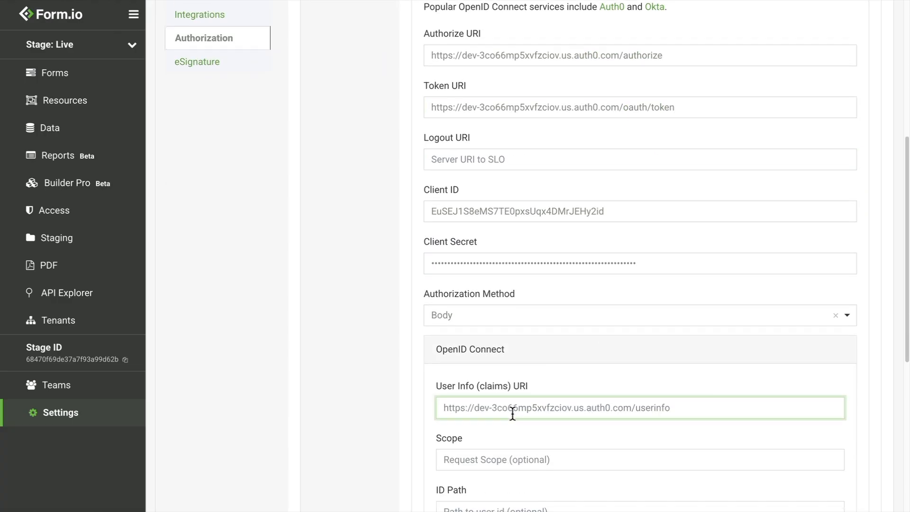
scroll(510, 409, down, 2)
click(441, 305)
text(openid email)
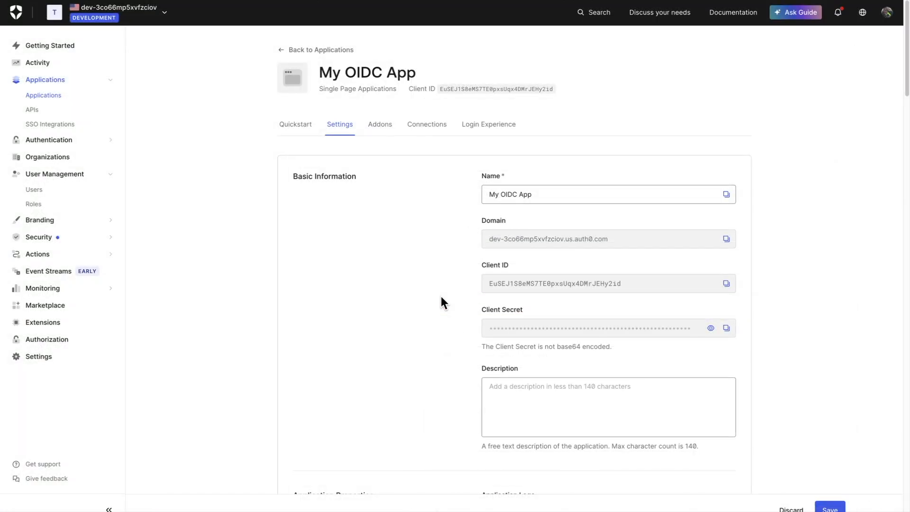
After checking Auth0's roles, map the groups claim value admin to Administrator.
click(52, 205)
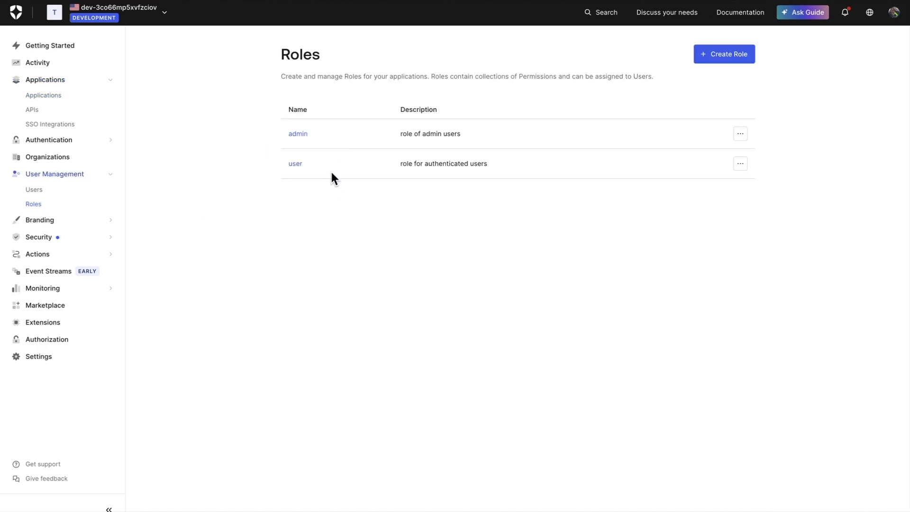
key(ctrl+Right)
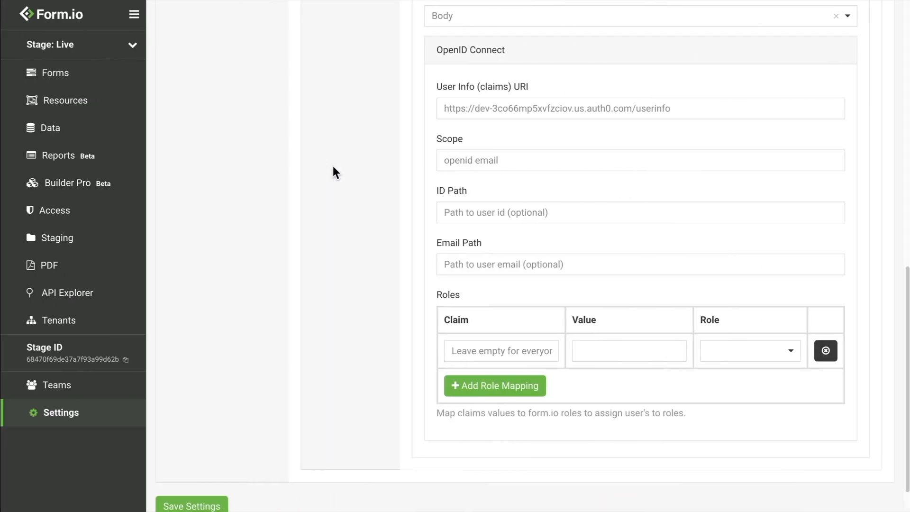
click(492, 350)
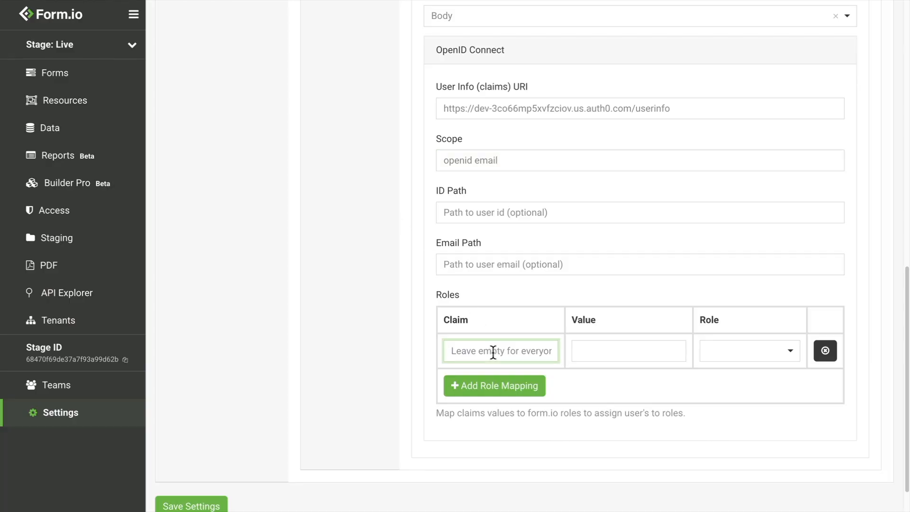
text(groups)
key(Tab)
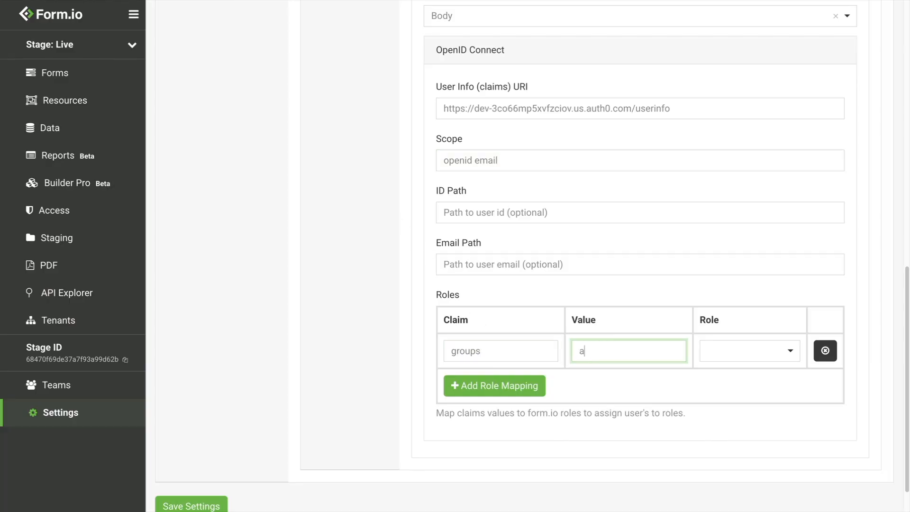
click(735, 360)
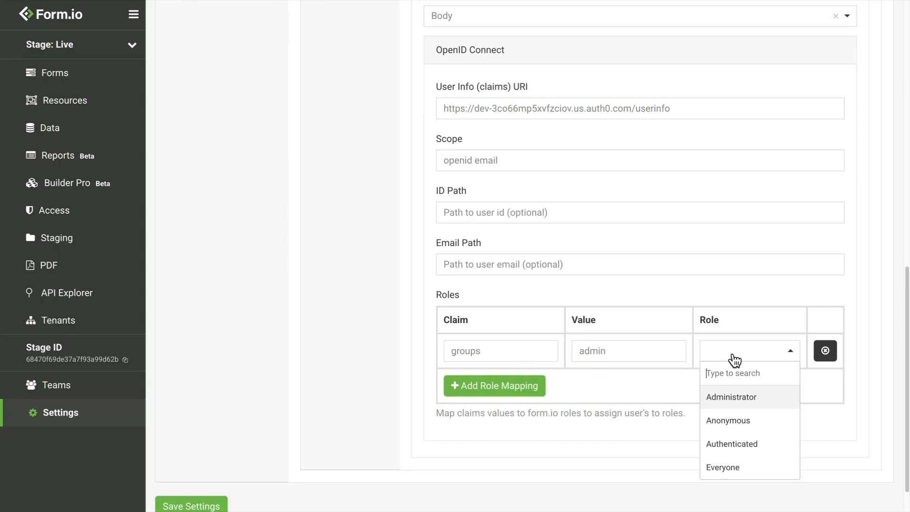
click(734, 397)
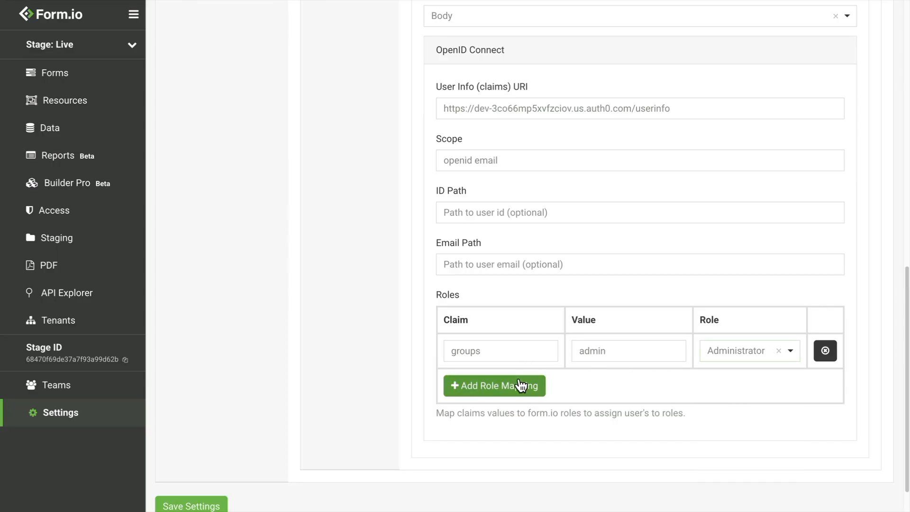
Add a second mapping, groups claim value user to Authenticated, and save the settings.
click(516, 385)
text(groups)
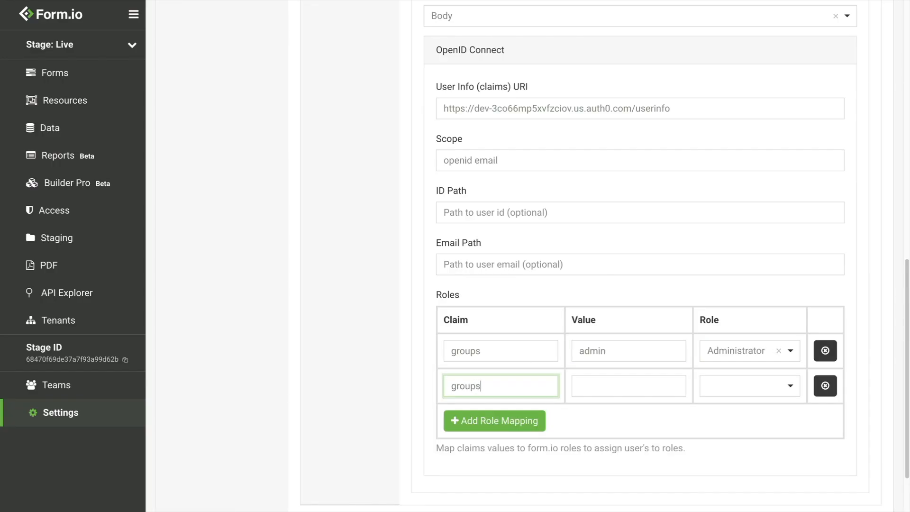
click(673, 385)
text(user)
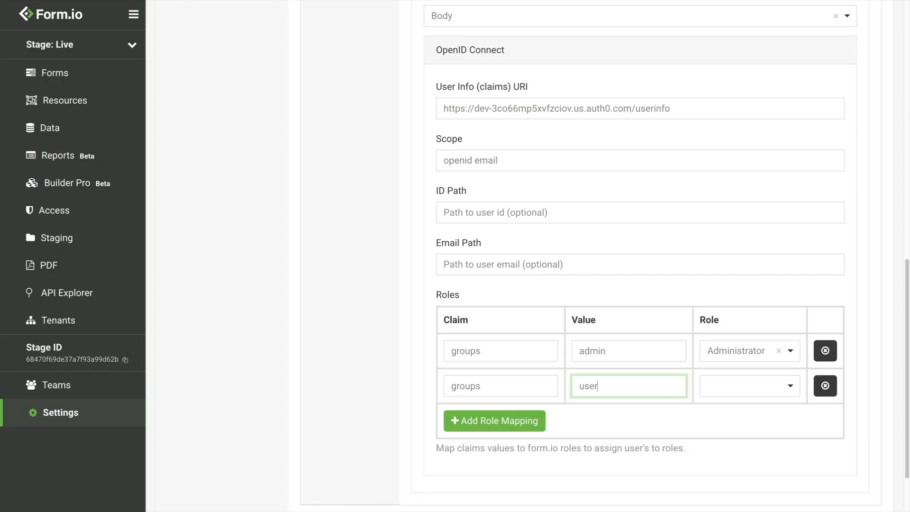
click(750, 385)
click(744, 479)
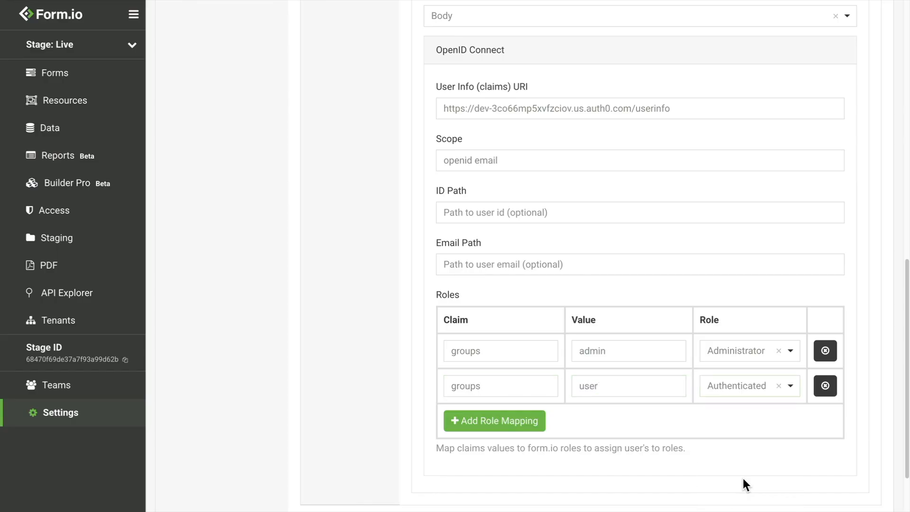
scroll(709, 463, down, 3)
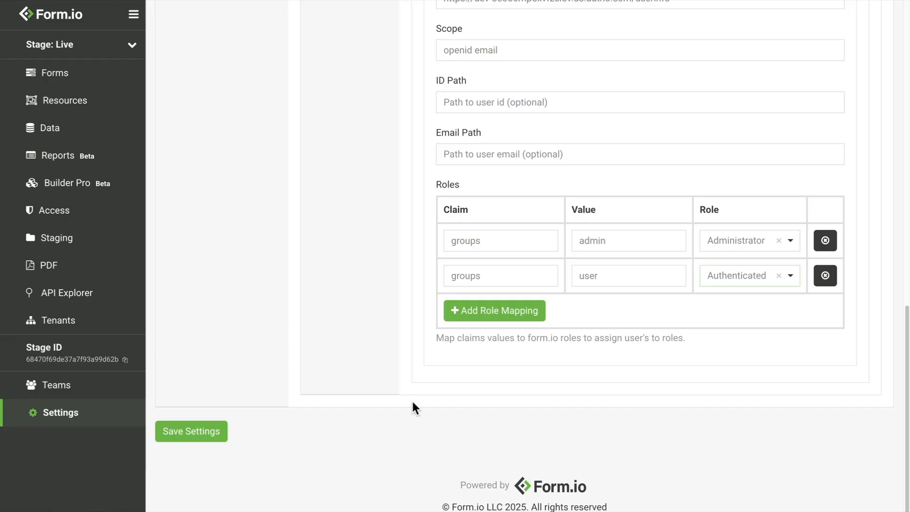
click(211, 431)
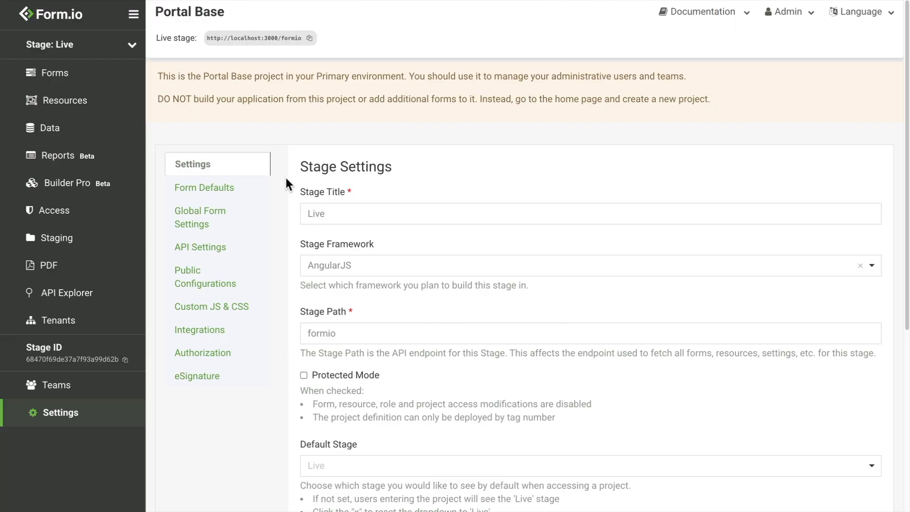
Add an 'SSO with OIDC' OAuth button using the OpenID provider to the User Login Form and save.
click(114, 76)
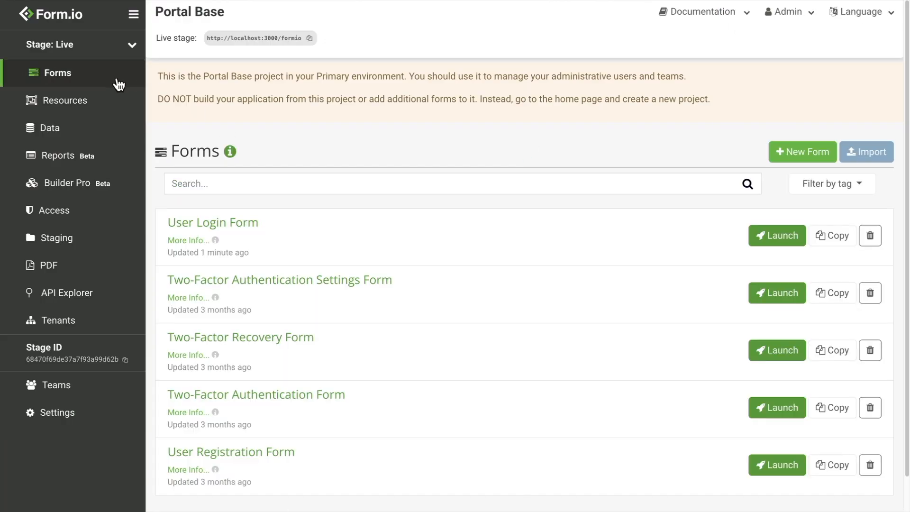
click(239, 233)
drag(199, 416, 367, 348)
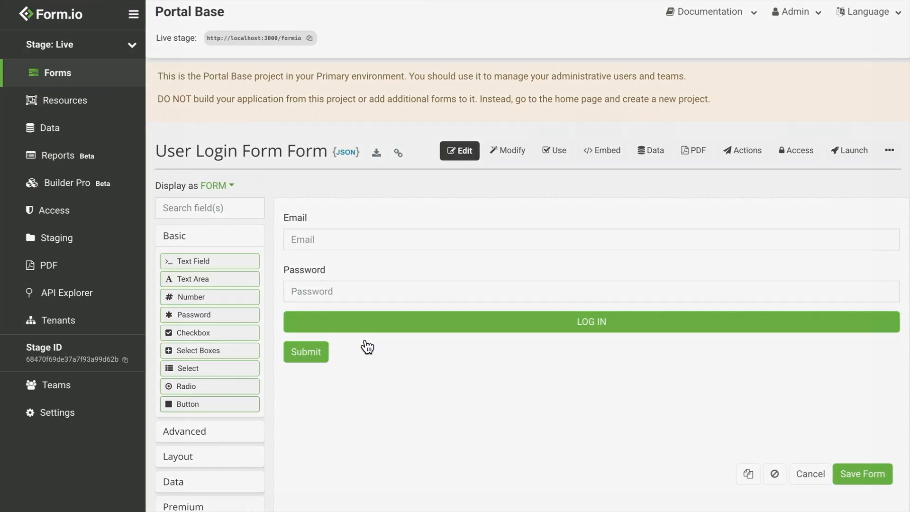
text(SS)
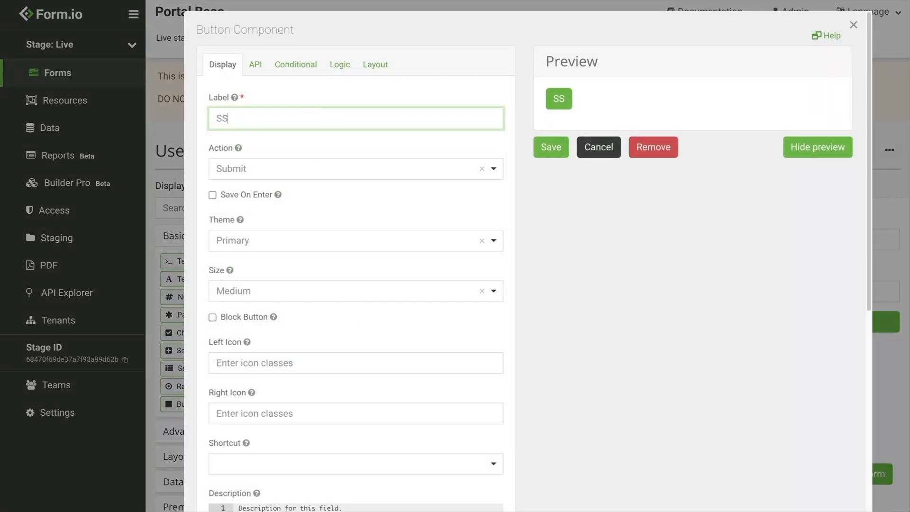
text(O with OIDC)
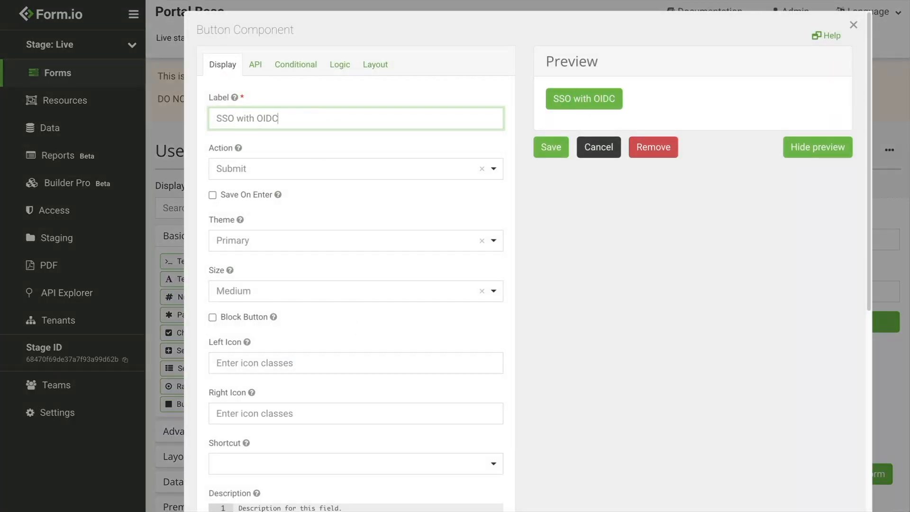
click(261, 182)
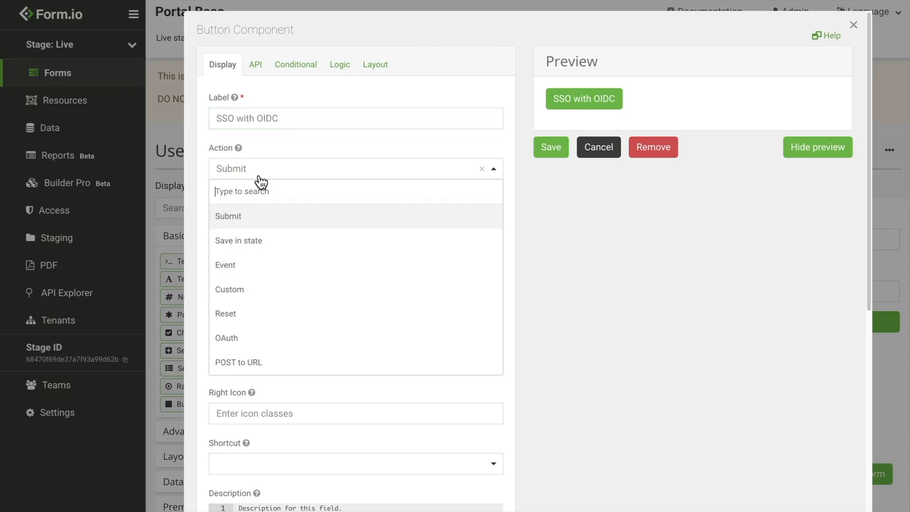
click(256, 337)
click(268, 220)
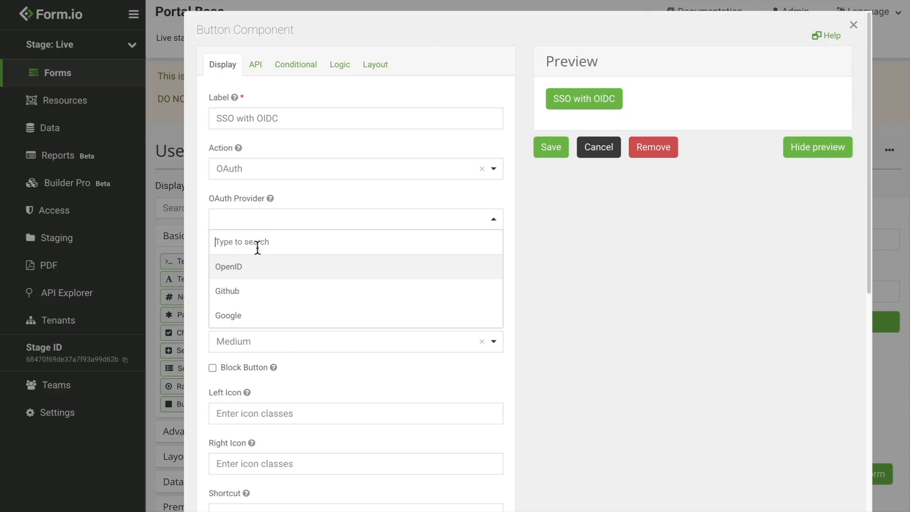
click(255, 263)
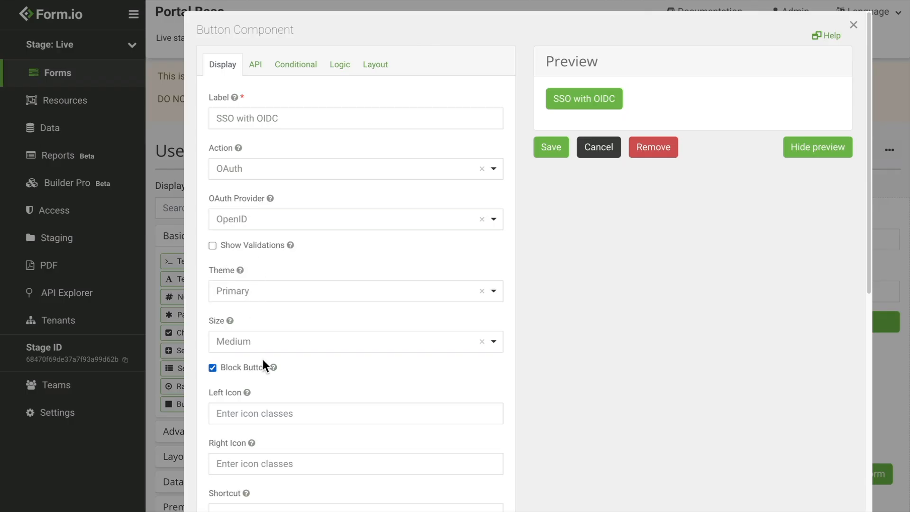
click(551, 148)
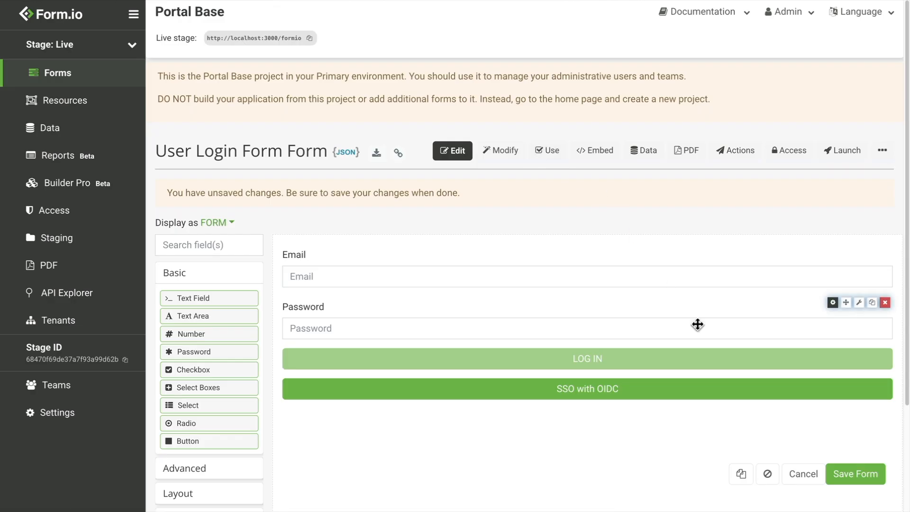
click(866, 478)
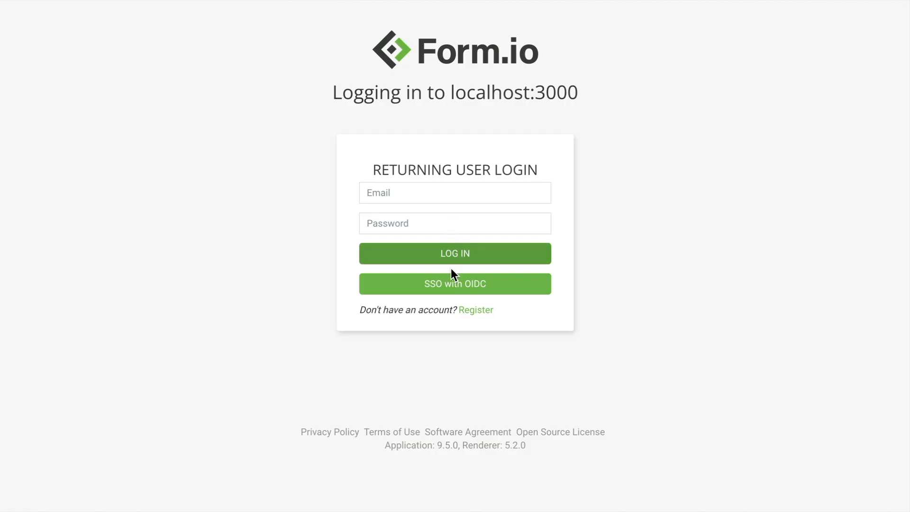
Log in through SSO with OIDC using the Auth0 account's e-mail and password.
click(452, 283)
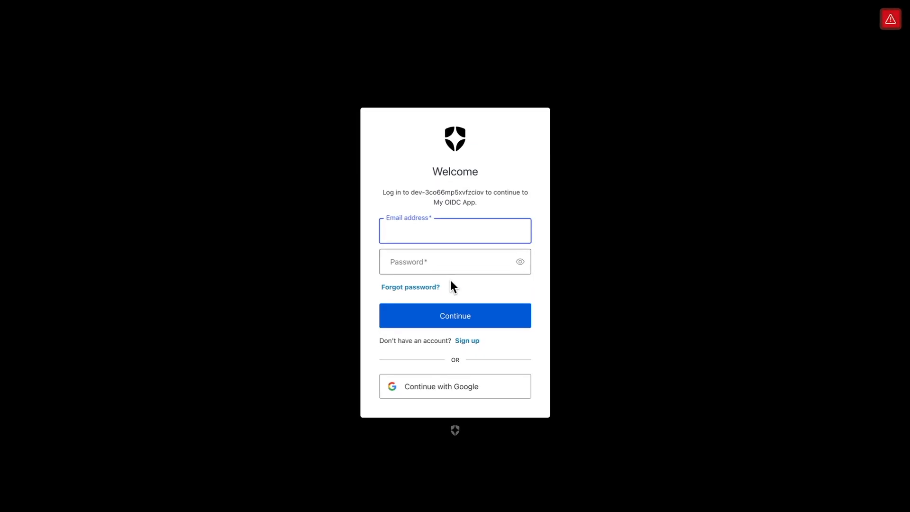
text(joe@example.com)
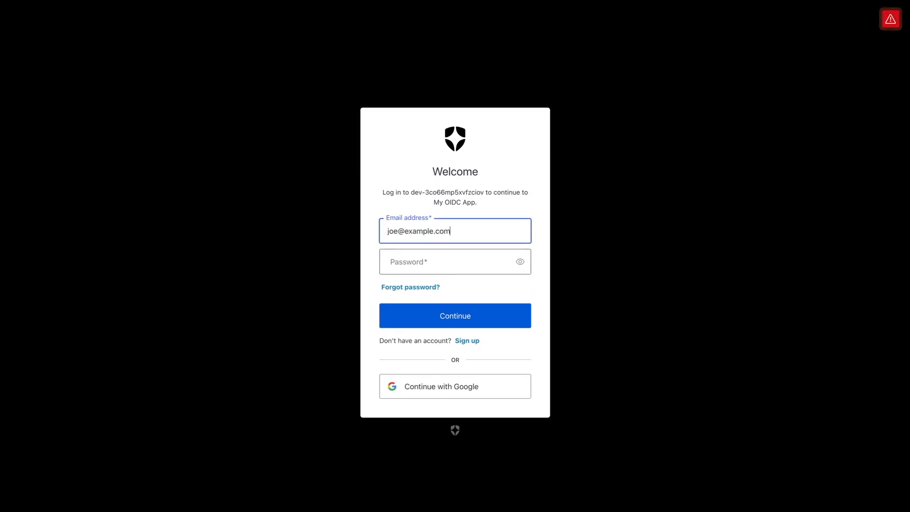
key(Tab)
text(•••••••••)
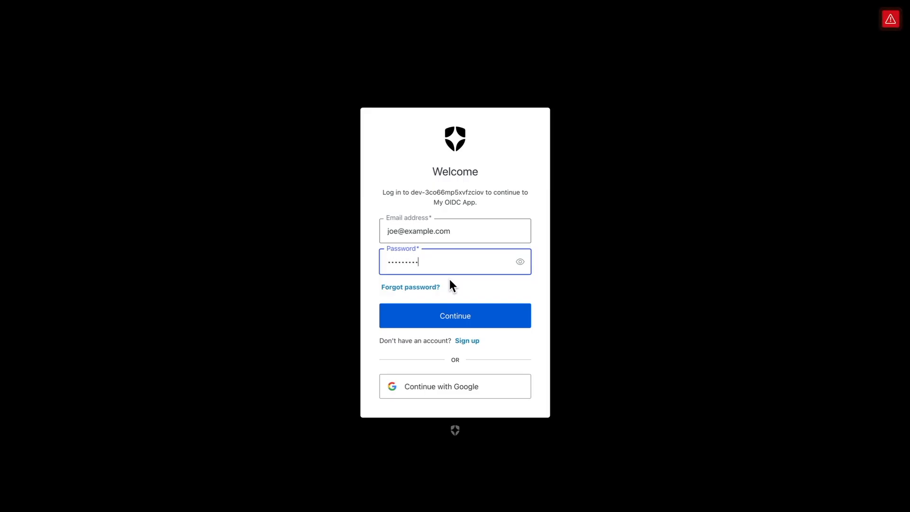
click(455, 314)
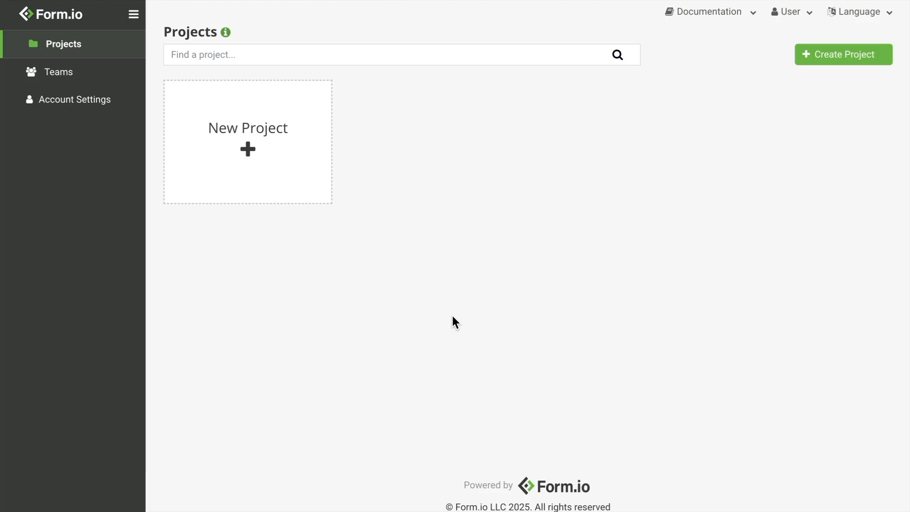
right_click(452, 316)
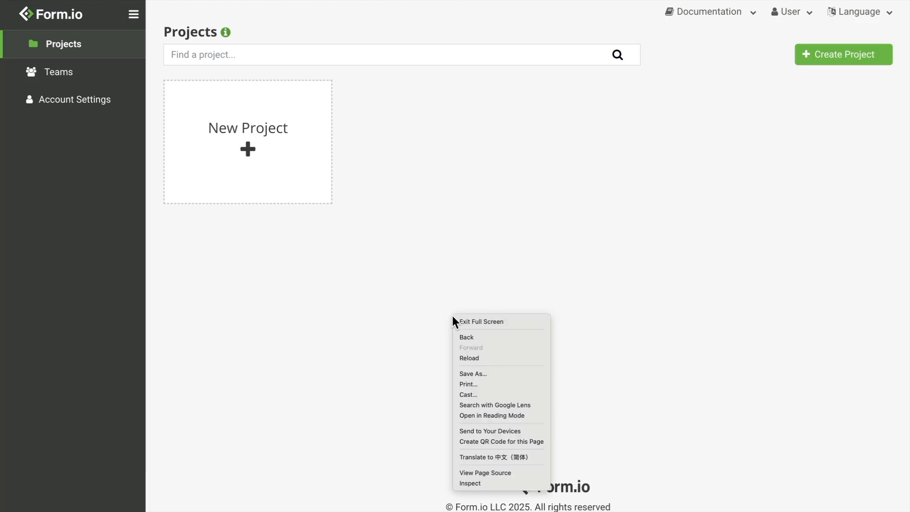
click(492, 483)
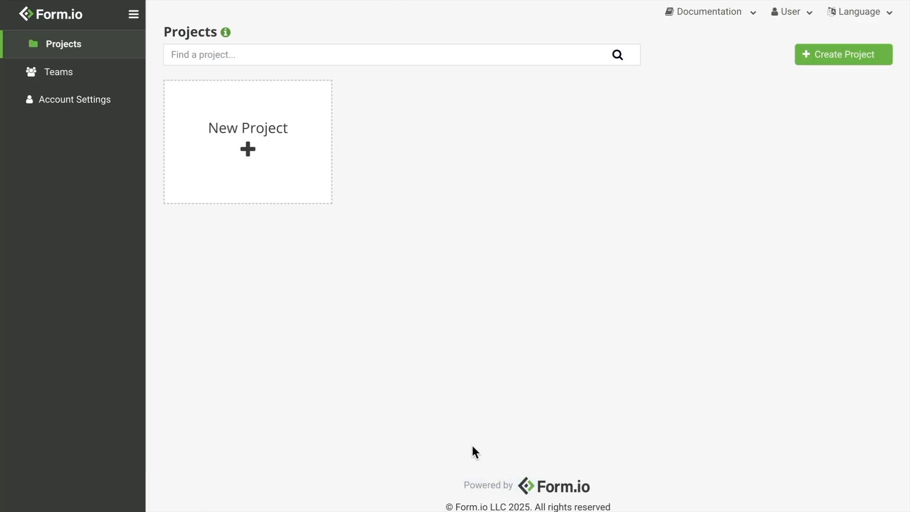
click(382, 241)
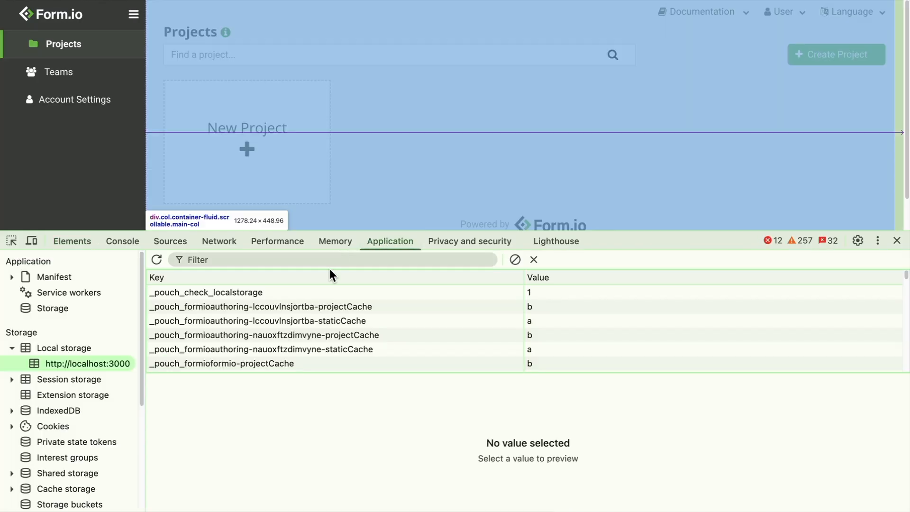
click(290, 259)
text(user)
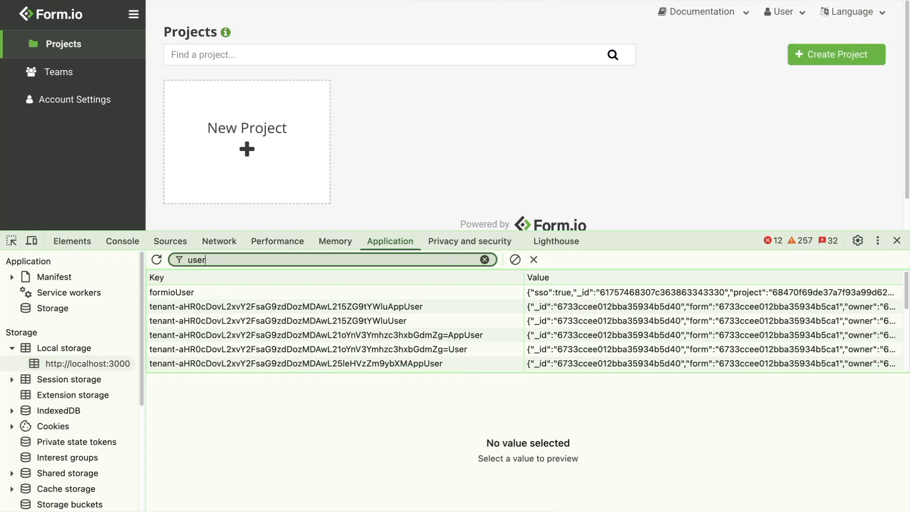
click(300, 291)
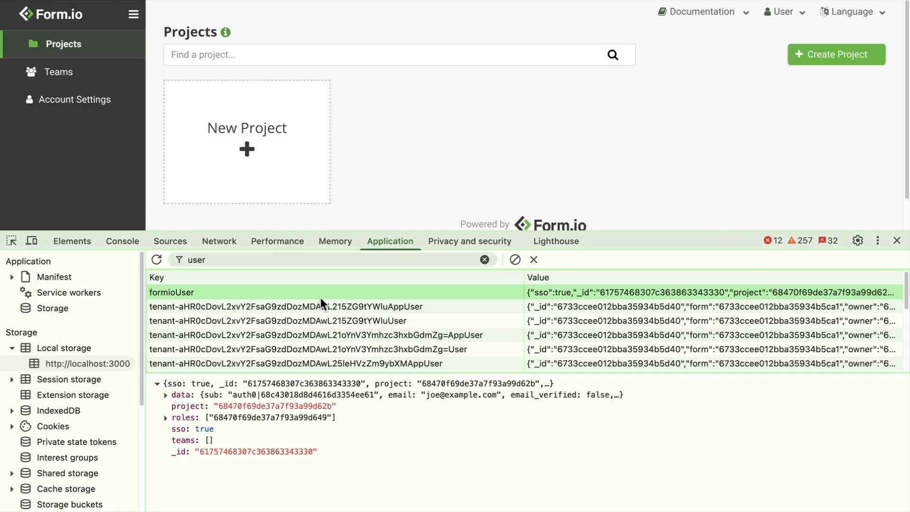
click(165, 394)
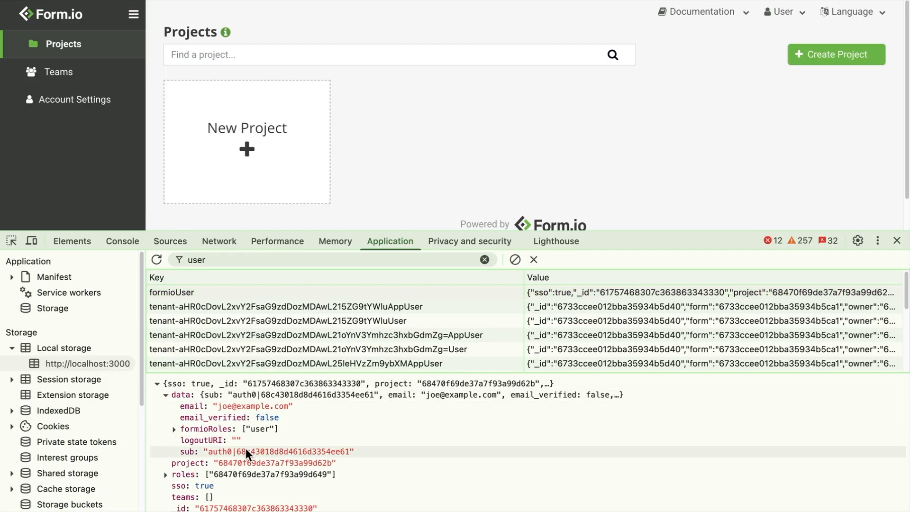
drag(249, 477, 325, 477)
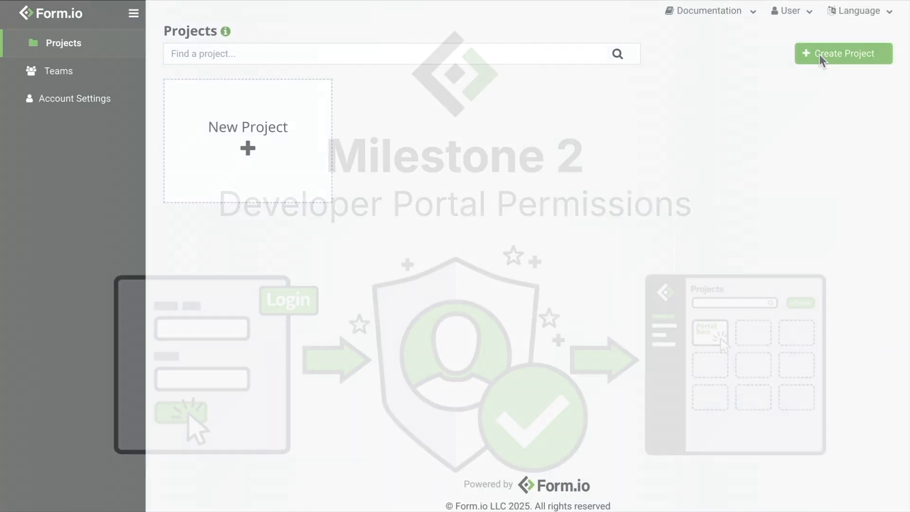
Create a project named 'My New Project' and return to the projects list.
click(821, 55)
text(My New Project)
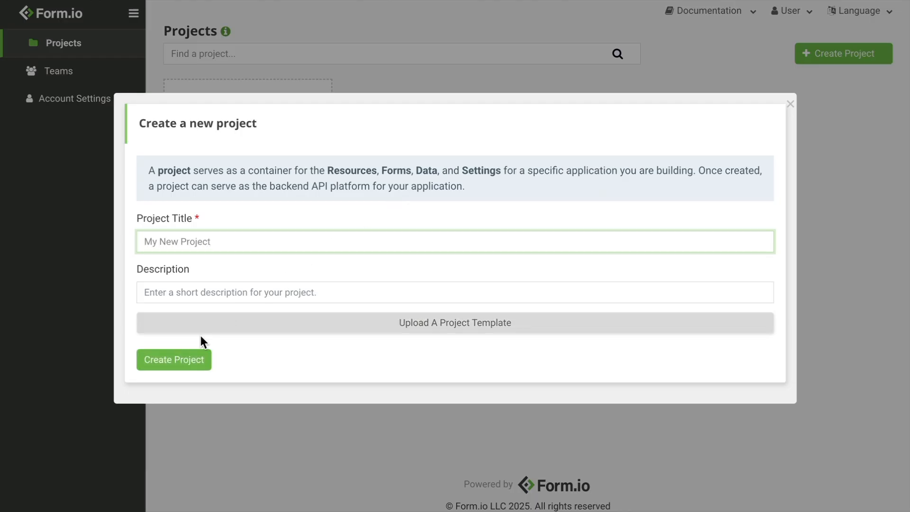
click(190, 359)
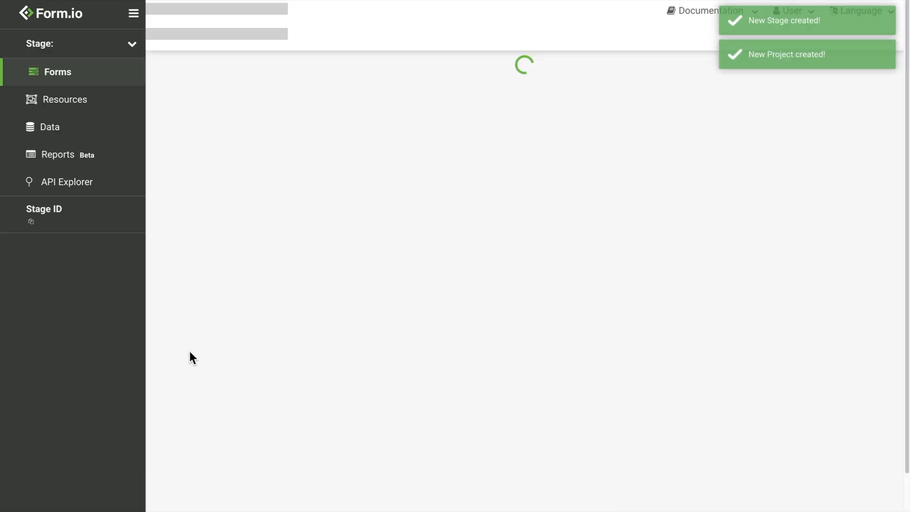
click(83, 14)
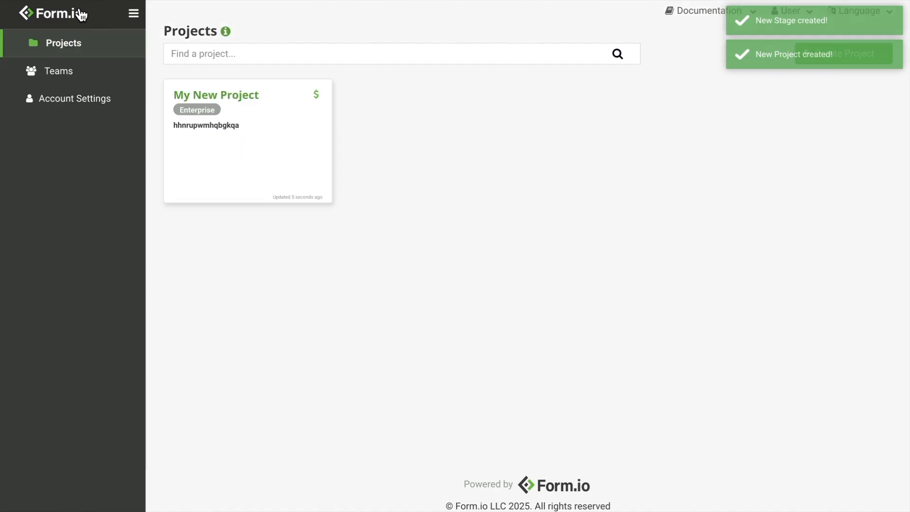
Create a team named Devs and begin adding a member to it.
click(72, 71)
click(861, 44)
click(330, 105)
text(Devs)
click(179, 132)
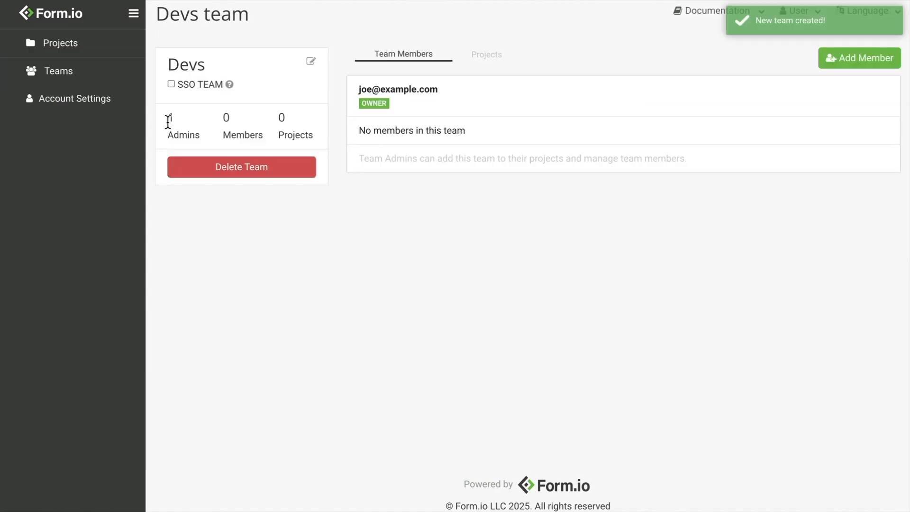
click(840, 55)
click(273, 180)
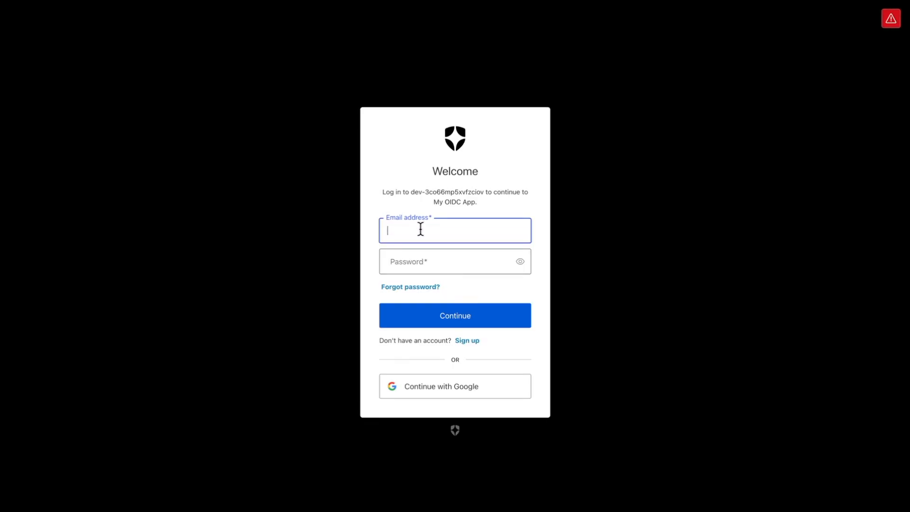
Sign in with the member's e-mail and password.
text(lisa@example.com)
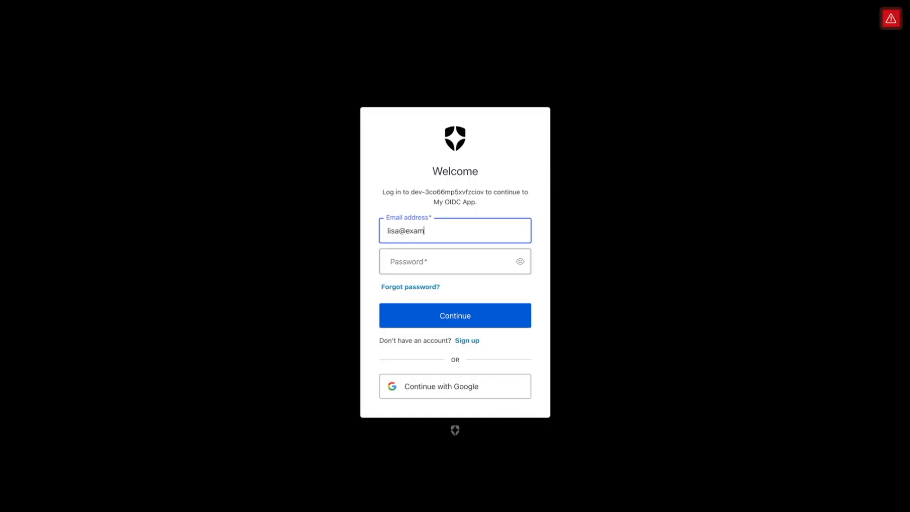
key(Tab)
text(••••••)
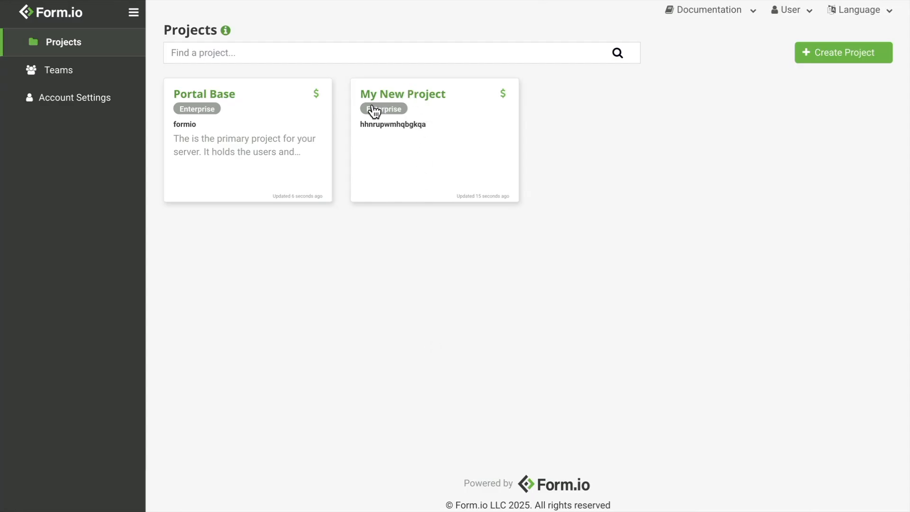
Read the granted-access messages on My New Project and on Portal Base.
click(383, 163)
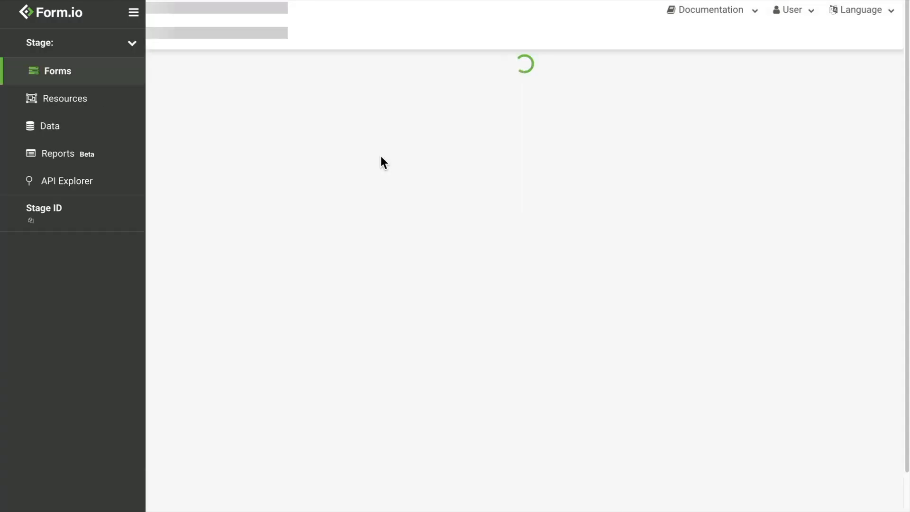
drag(220, 70, 332, 74)
click(331, 73)
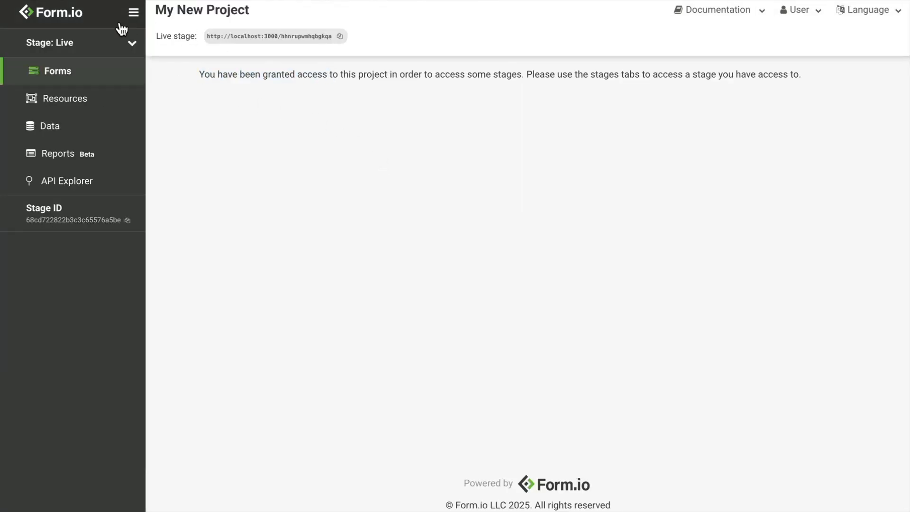
click(83, 24)
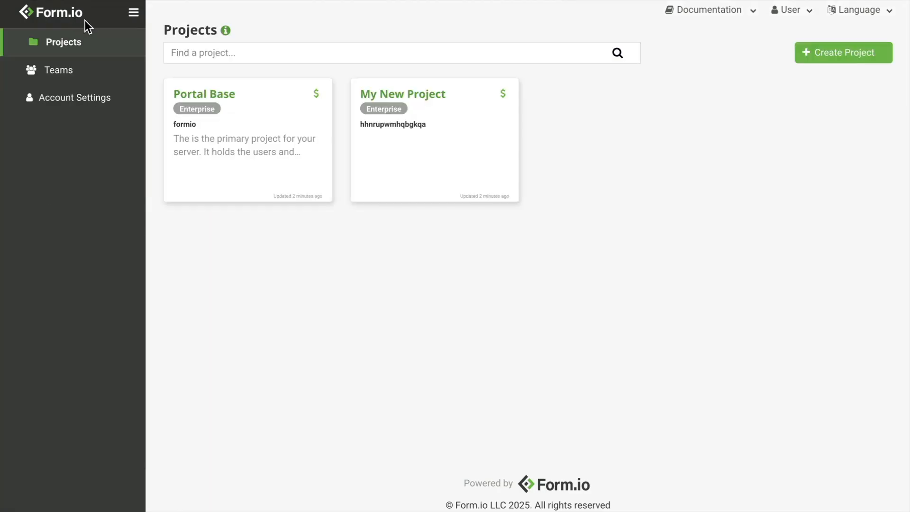
click(235, 120)
drag(198, 75, 323, 73)
drag(323, 74, 332, 74)
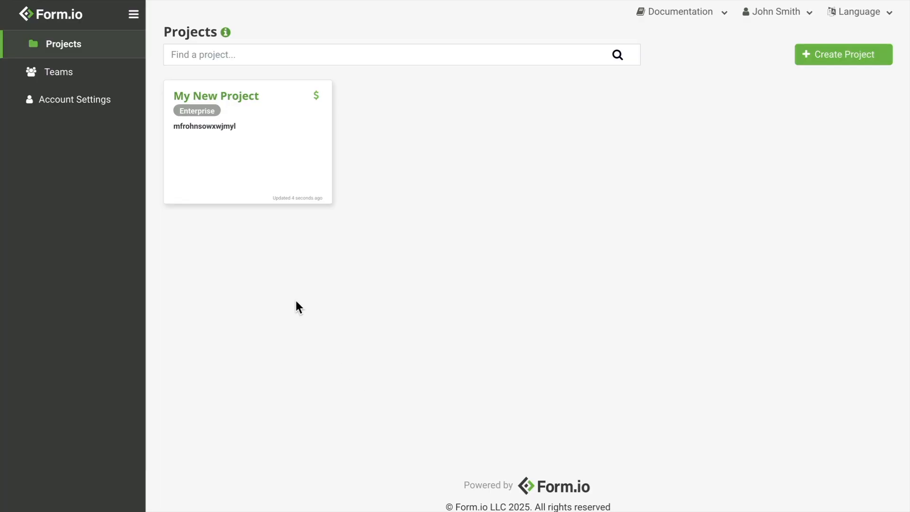
Create a team named Devs and add a member to it by e-mail.
click(98, 80)
click(840, 50)
click(383, 93)
text(Devs)
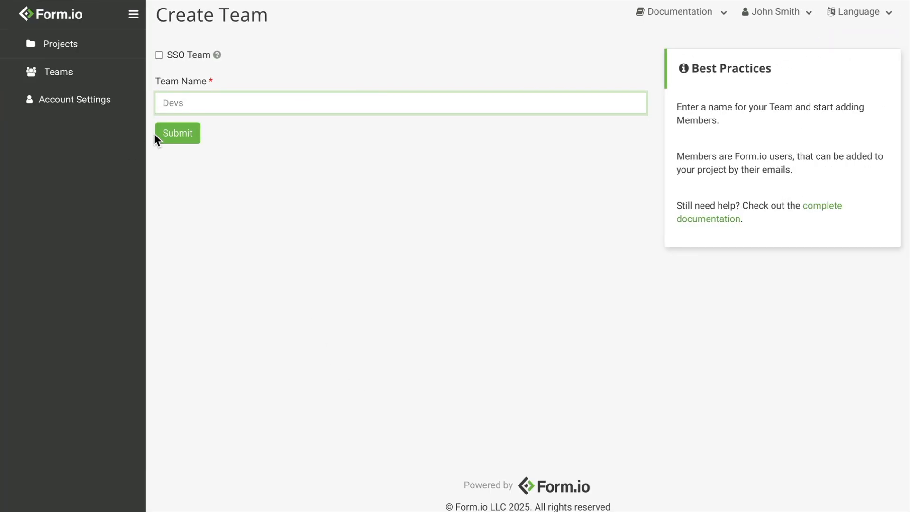
click(164, 134)
click(866, 62)
click(326, 186)
text(sally@example.com)
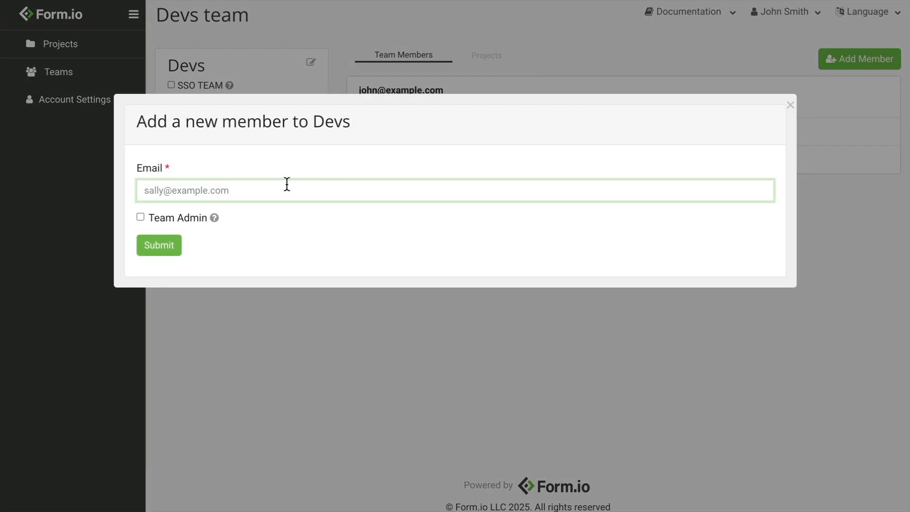
click(158, 246)
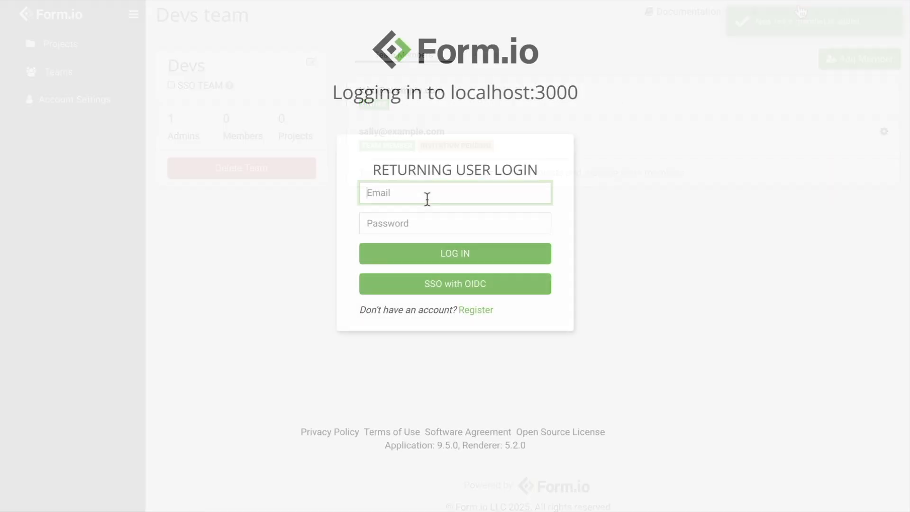
Log in as the invited member and accept the Devs team invitation.
text(sally@example.com)
key(Tab)
text(p)
key(Return)
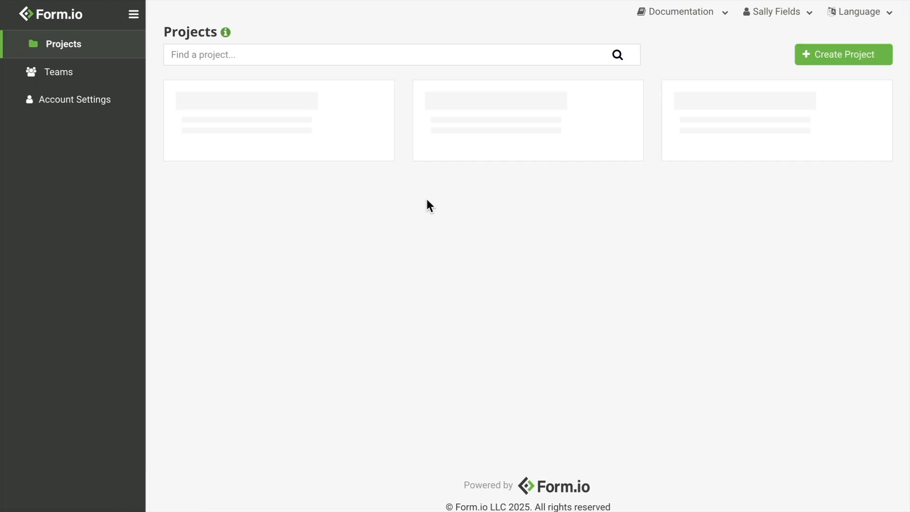
click(129, 83)
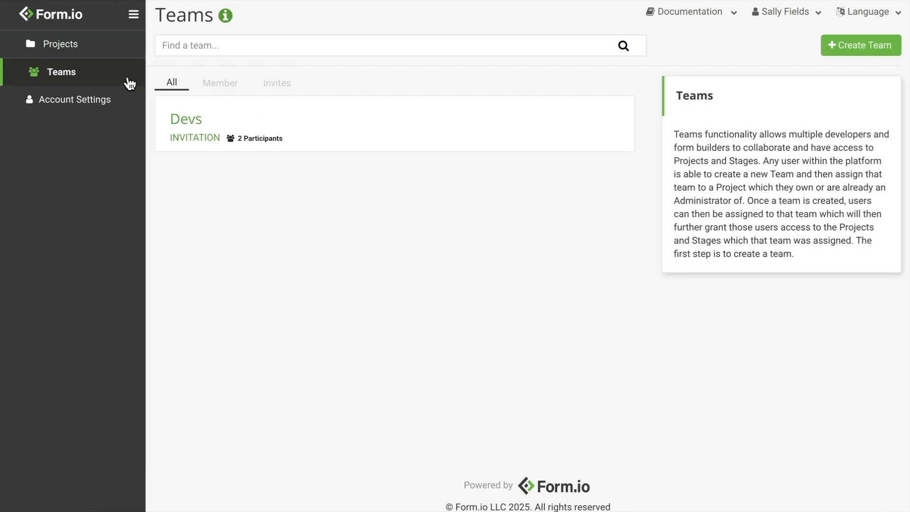
click(282, 87)
click(222, 117)
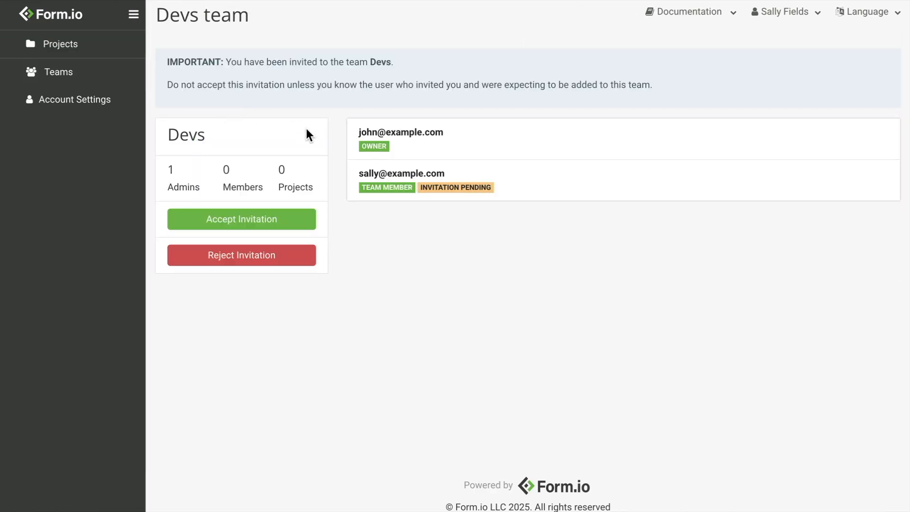
click(275, 220)
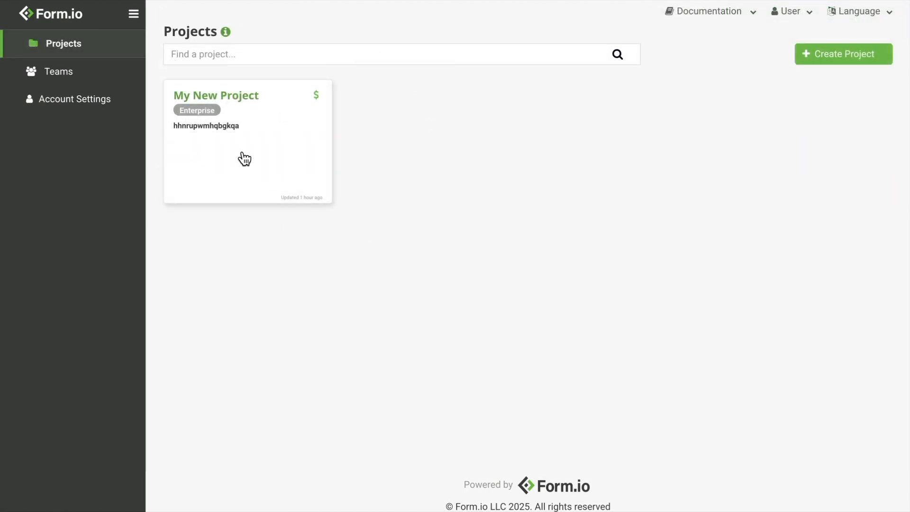
Open the Create Team form from Teams and view the SSO Team option's help.
click(104, 79)
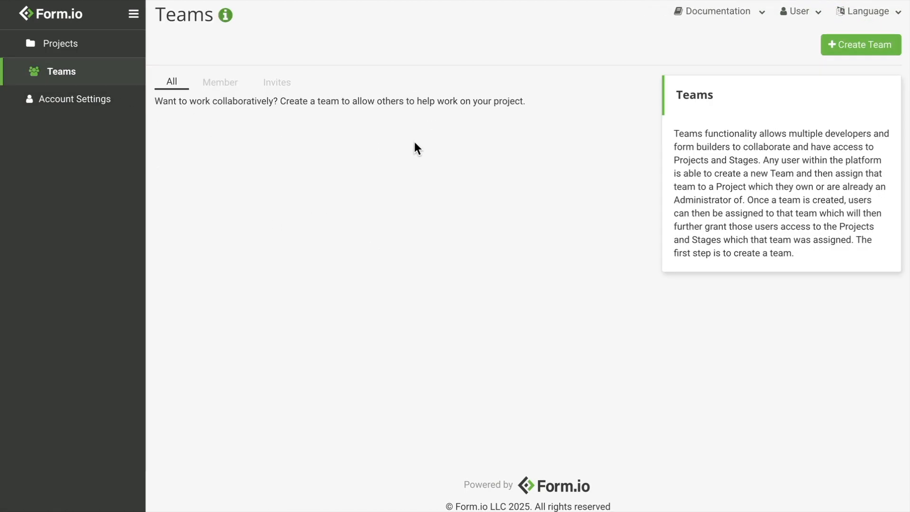
click(869, 44)
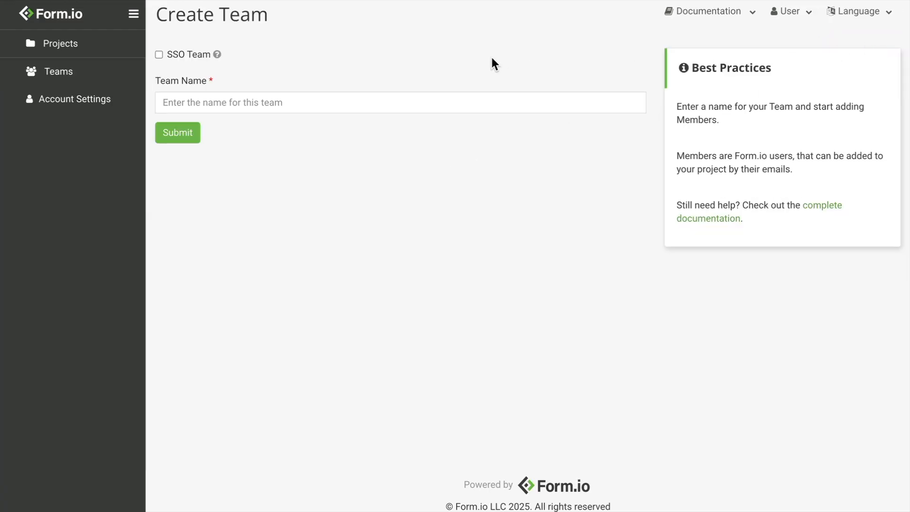
mouse_move(218, 54)
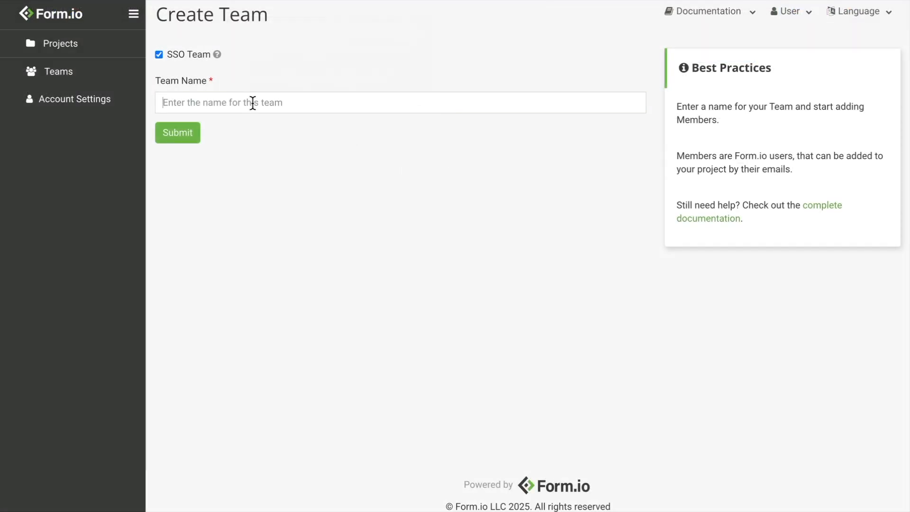
Create an SSO team named 'user'.
click(252, 103)
text(user)
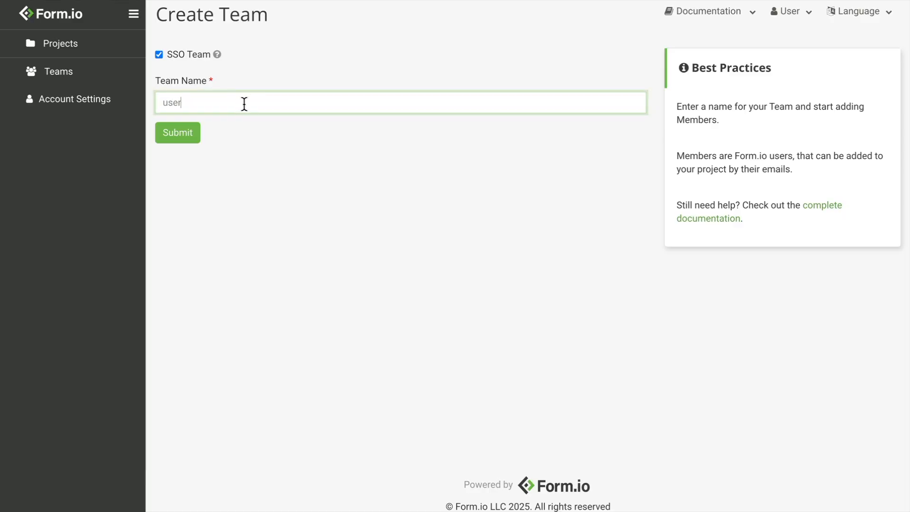
click(194, 137)
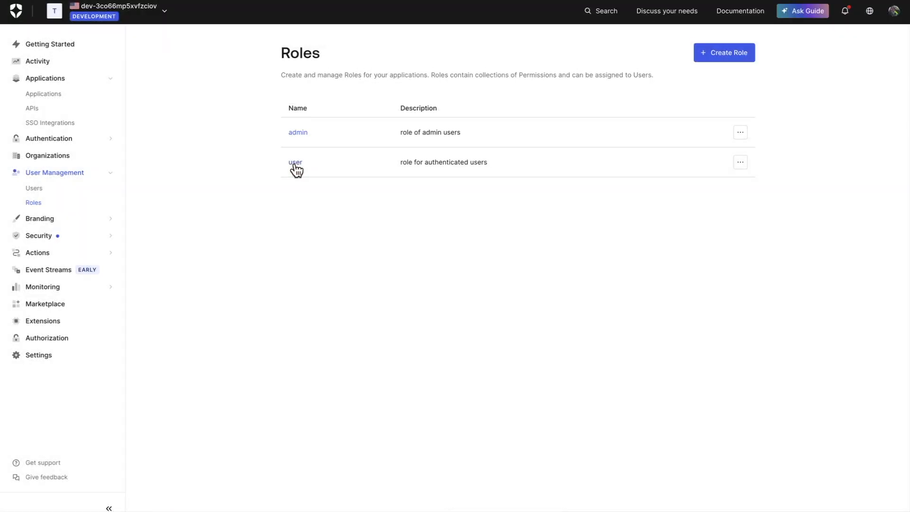
Review the users holding Auth0's user role, then go back to Form.io's Projects.
click(295, 162)
click(385, 135)
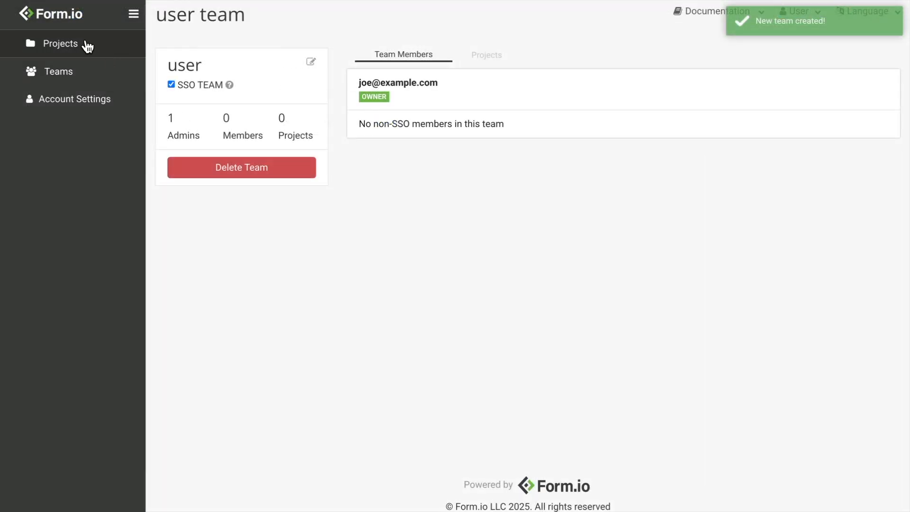
click(87, 46)
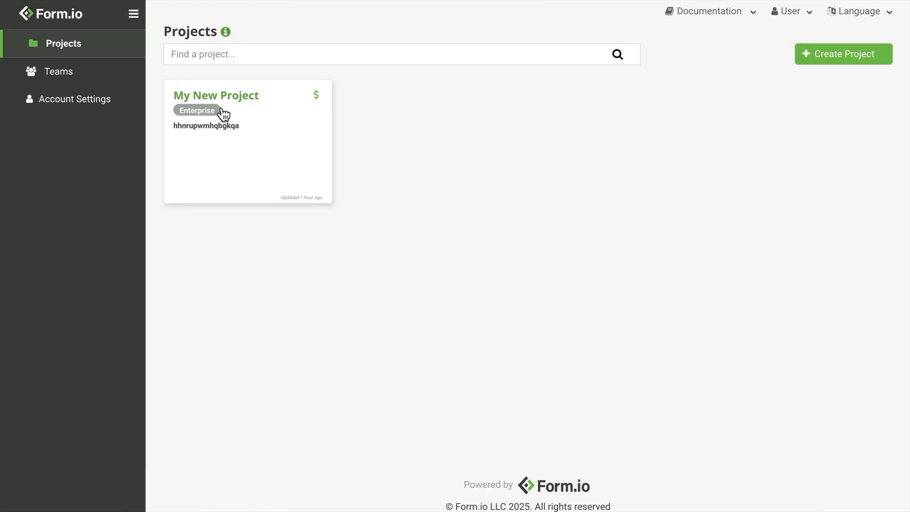
Add the 'user' team to My New Project with Project Write permission and save the team settings.
click(224, 113)
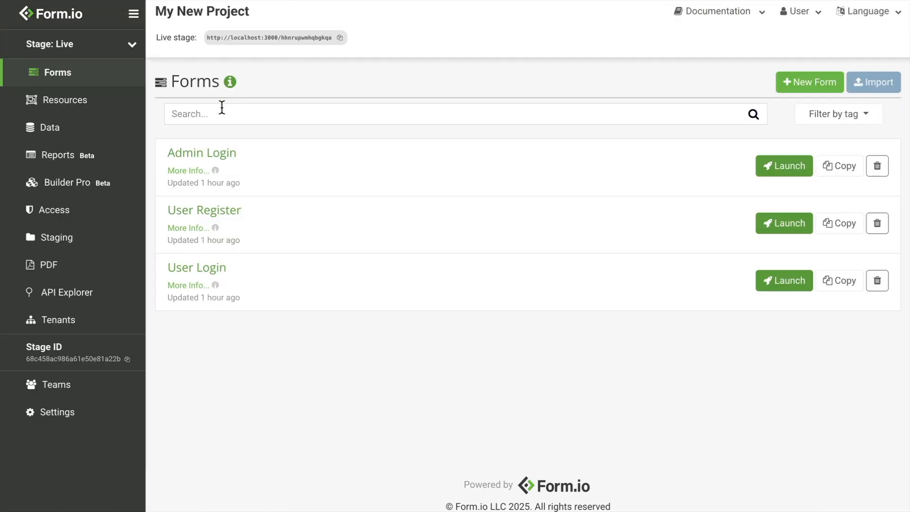
click(48, 386)
click(267, 167)
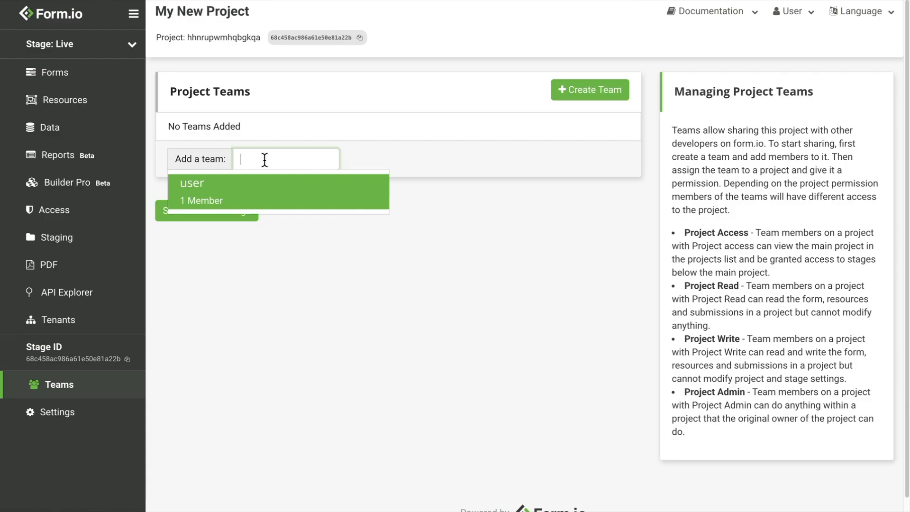
click(260, 193)
click(401, 129)
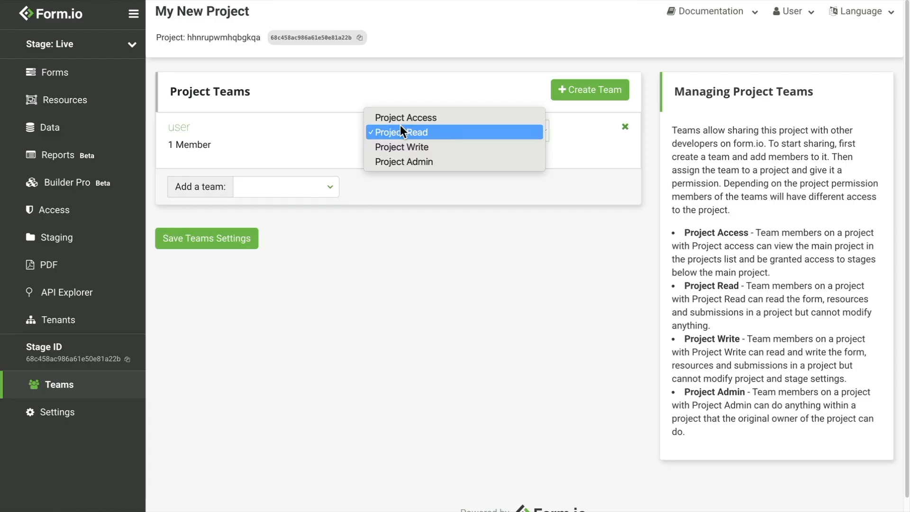
click(407, 147)
click(206, 246)
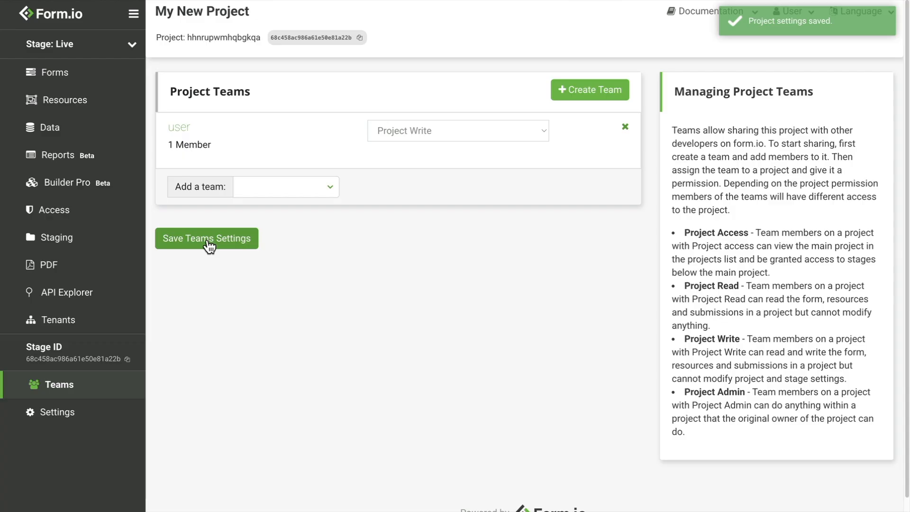
Start the Auth0 SSO login by entering the account's e-mail address.
click(485, 284)
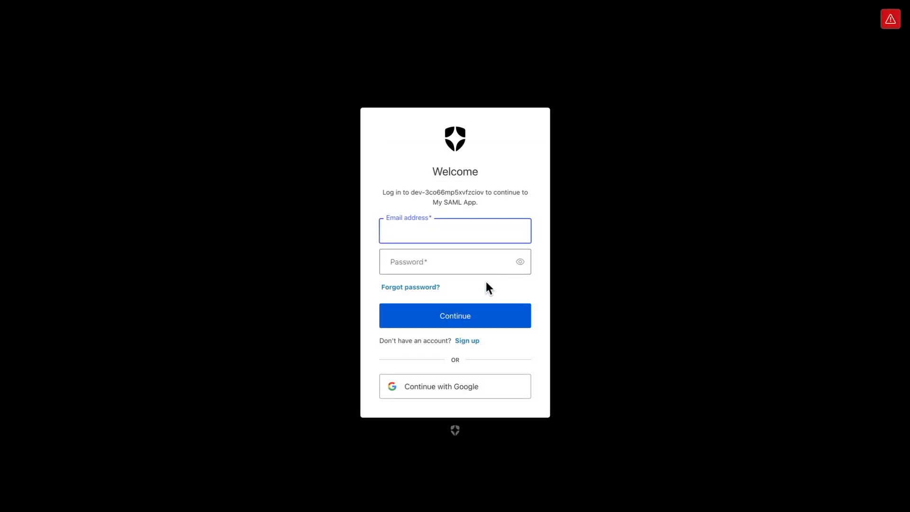
text(michael@example.com)
key(Tab)
Complete the Auth0 sign-in with the account password and open the site's local storage in developer tools.
text(********)
key(Return)
right_click(442, 186)
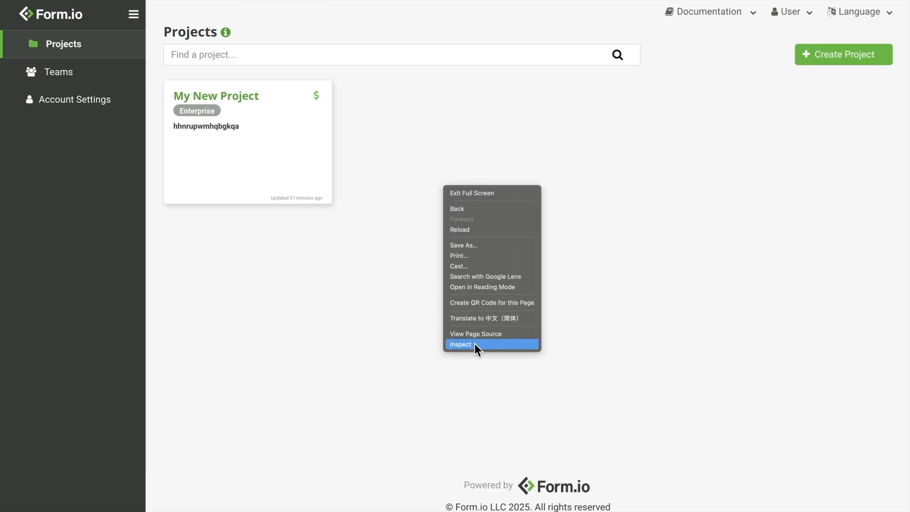
click(474, 343)
click(379, 241)
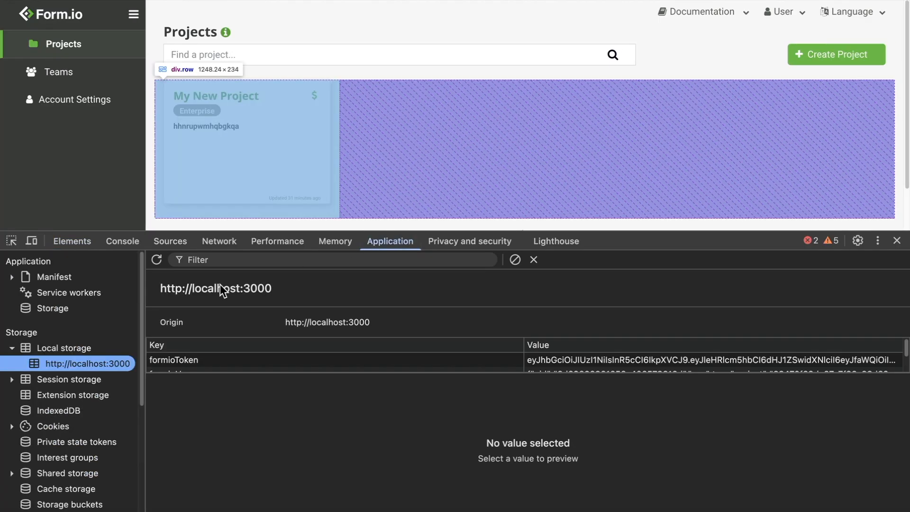
Select the team ID in the stored formioUser record and compare it against the Teams list.
click(200, 360)
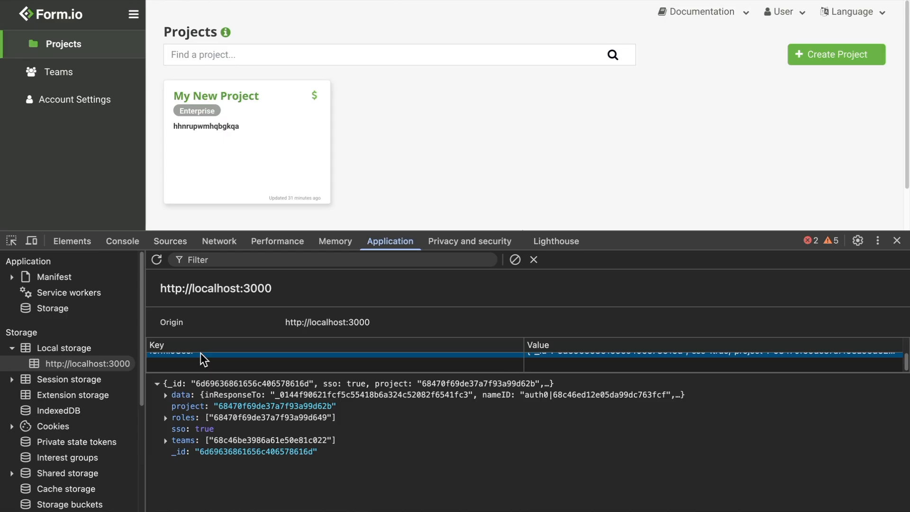
double_click(240, 441)
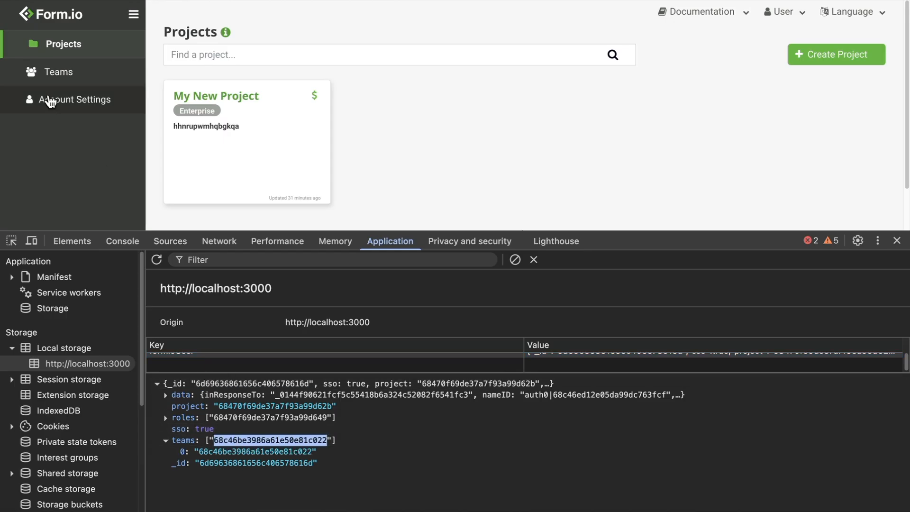
click(55, 72)
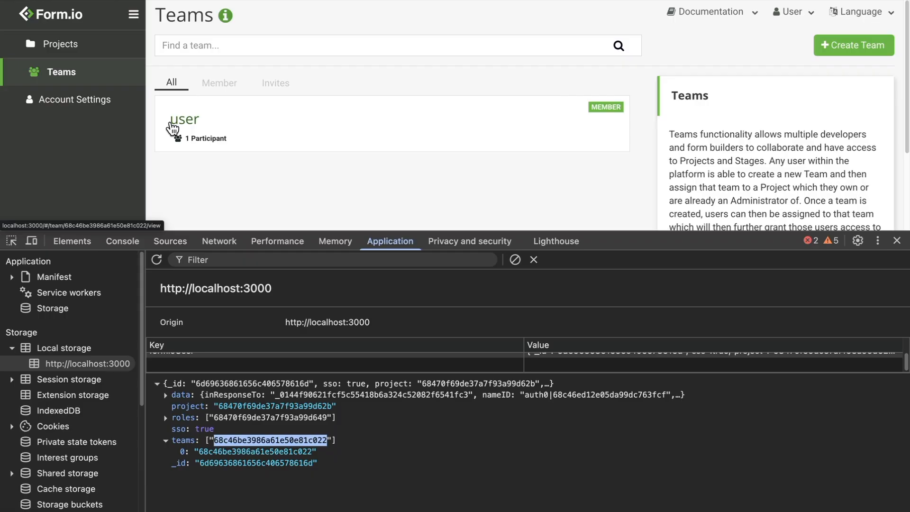